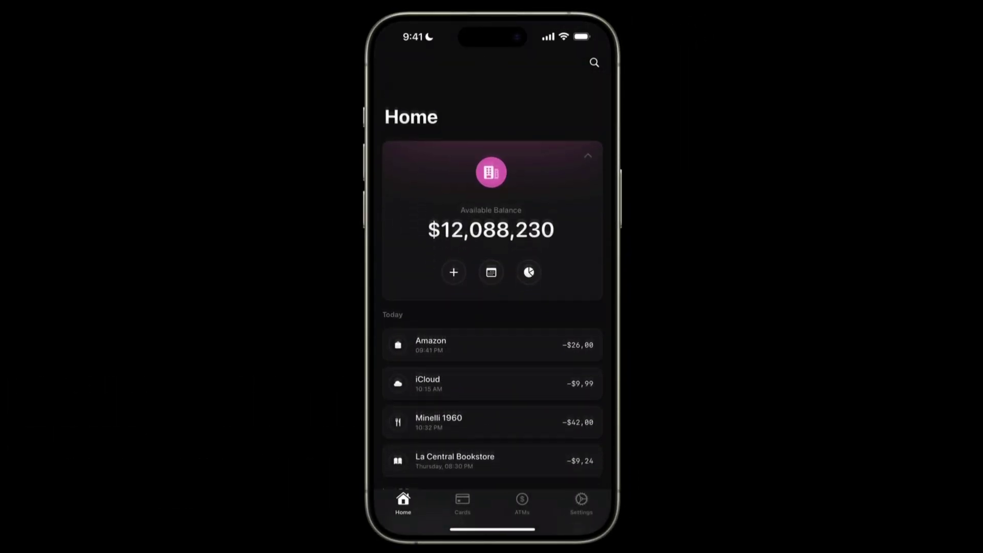
Open the Amazon transaction's detail page in the phone preview and swipe back to Home
click(514, 308)
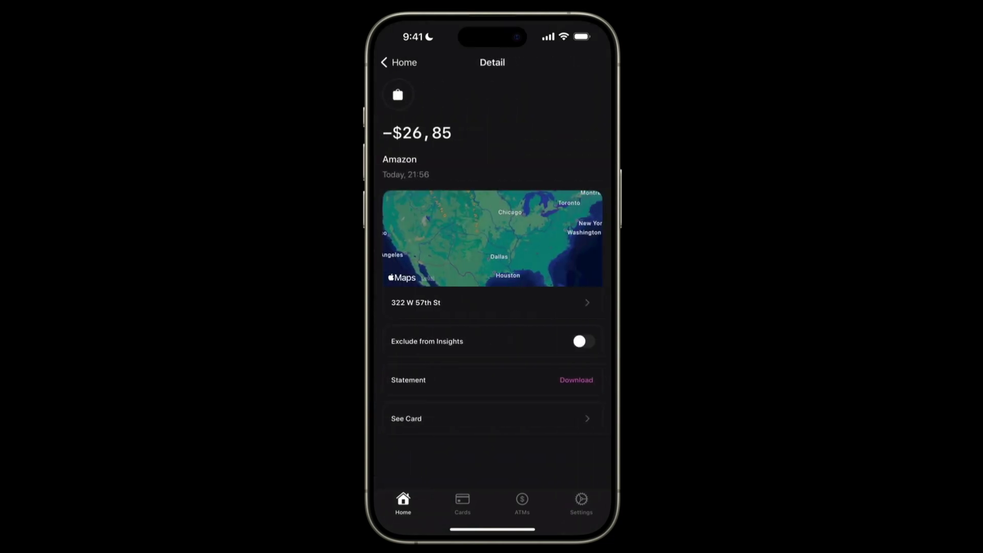
mouse_move(379, 244)
mouse_down()
mouse_move(580, 222)
mouse_move(398, 241)
mouse_up()
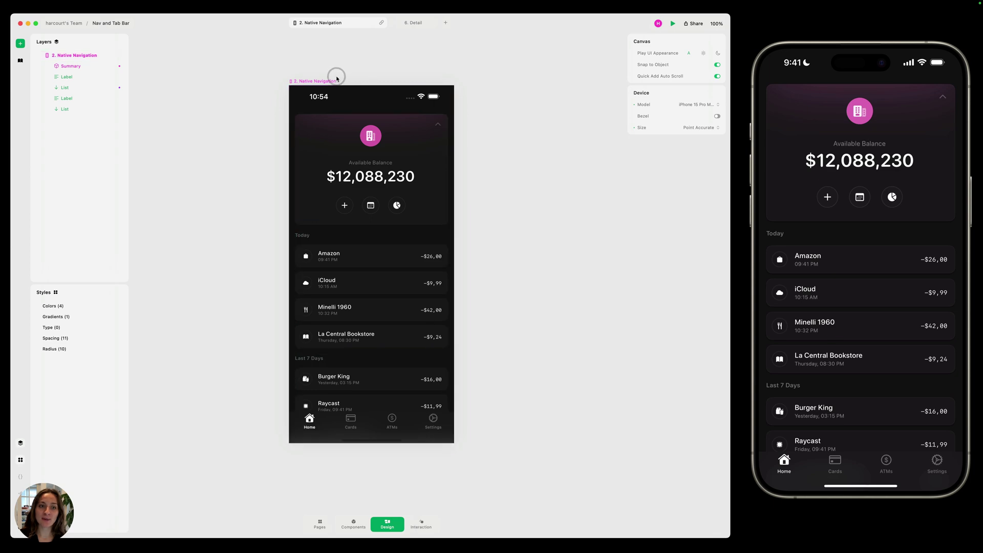
Select the Native Navigation page and turn on its navigation bar
click(323, 80)
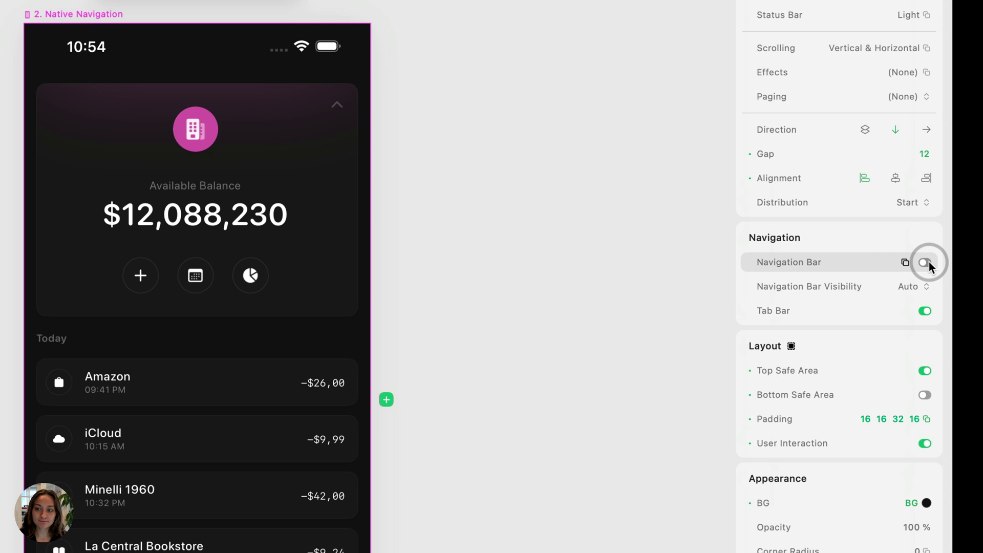
click(926, 263)
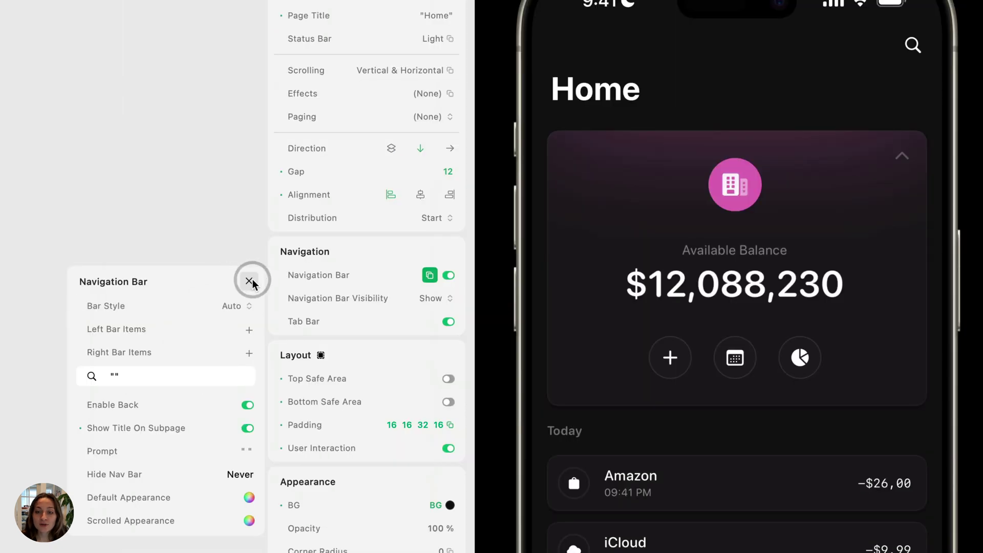
Reopen the Home page's navigation bar settings and set the bar style to Small
click(250, 280)
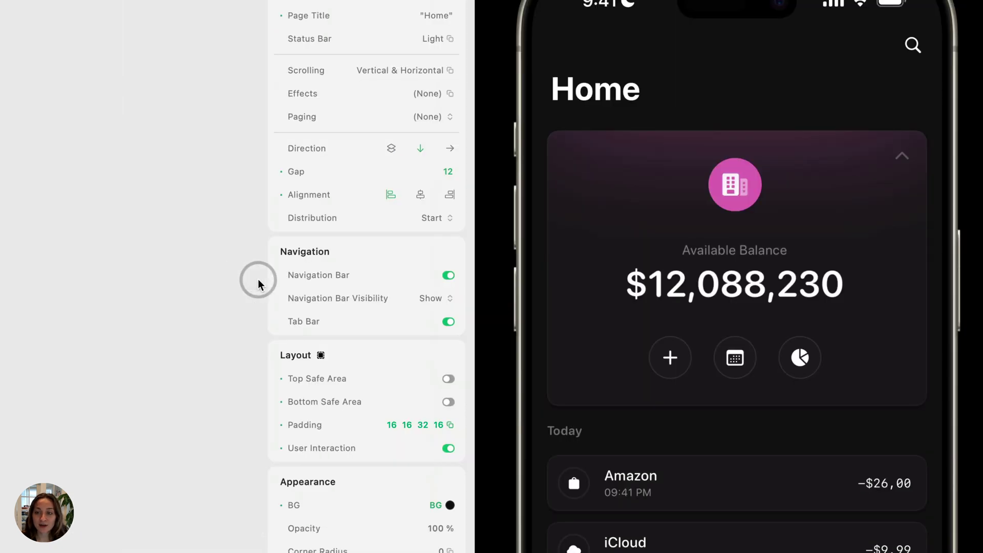
click(430, 277)
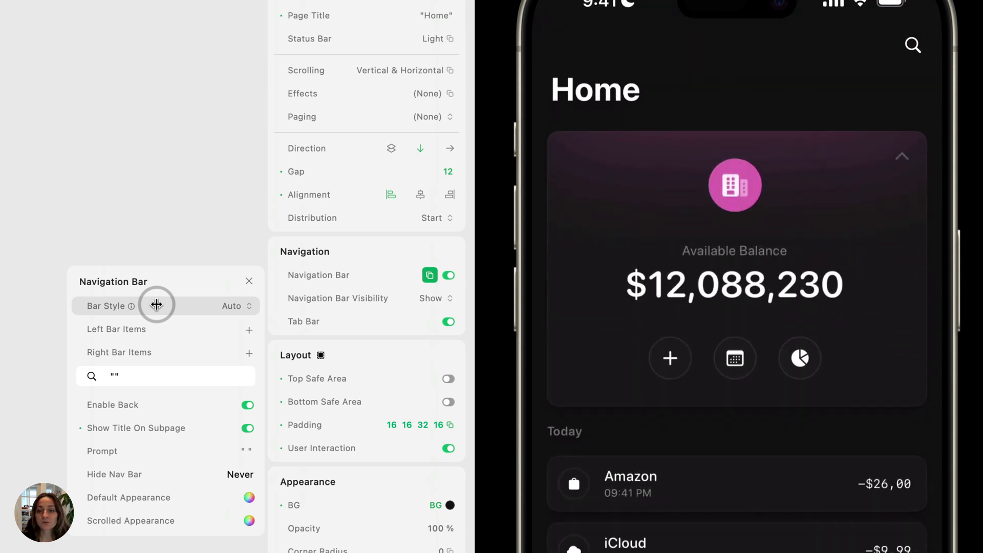
drag(156, 304, 265, 304)
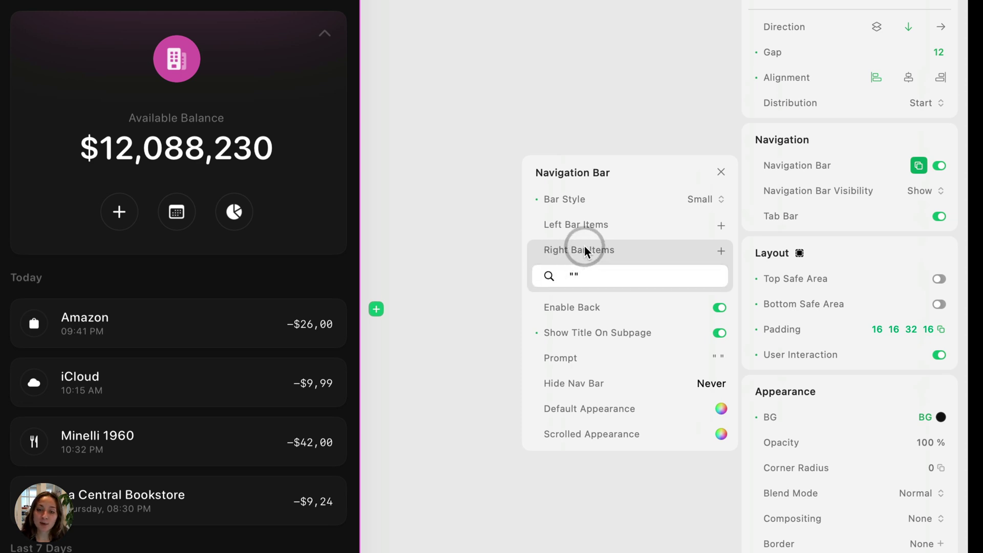
Add a custom symbol to the right bar items and give it the inward-pointing diagonal arrows icon, found by searching "arro"
click(722, 251)
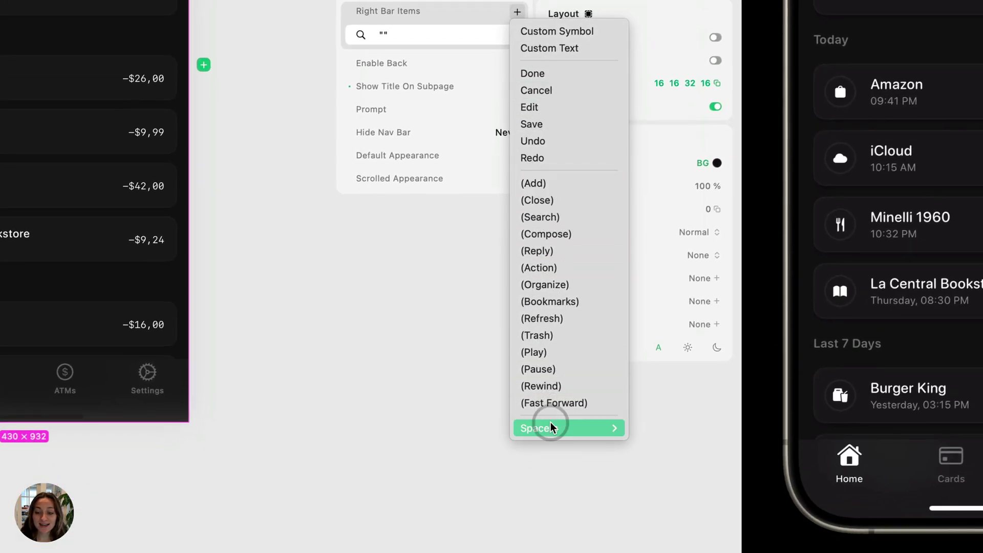
mouse_move(552, 429)
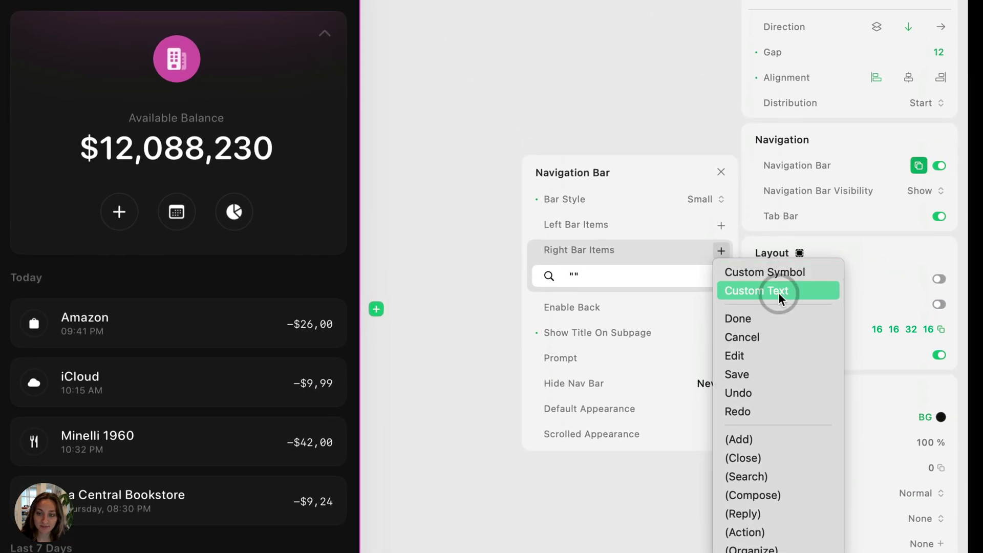
click(782, 276)
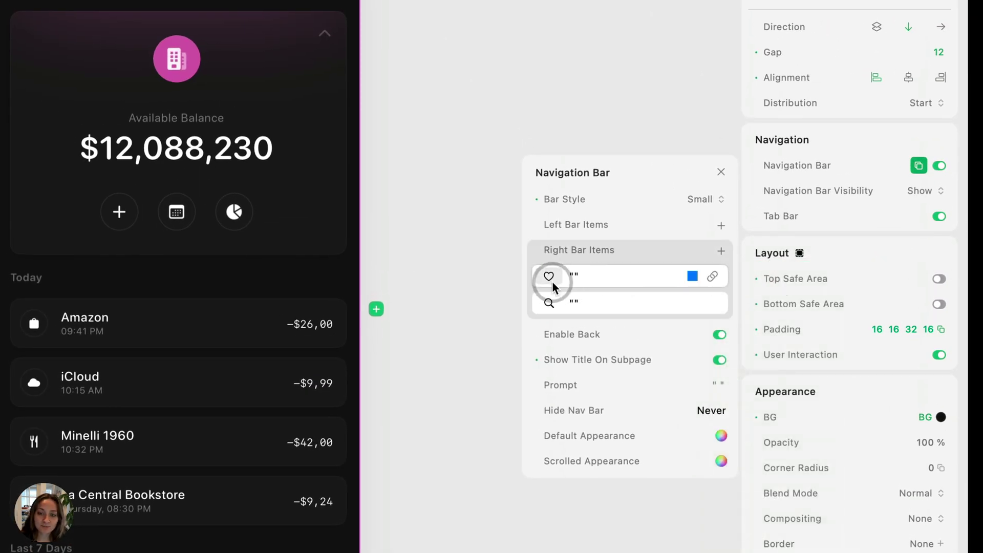
click(550, 276)
click(388, 15)
text(ca)
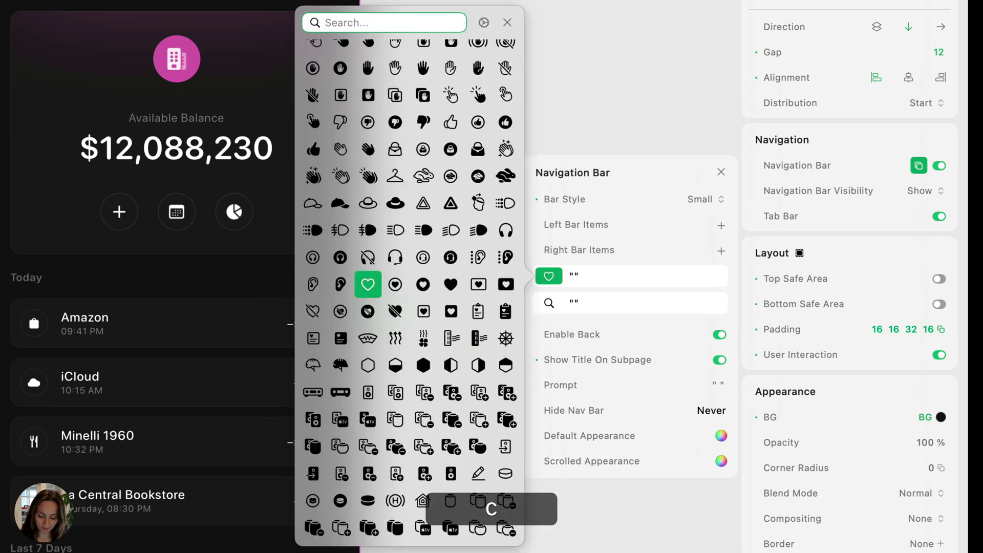
key(BackSpace)
key(BackSpace)
text(arro)
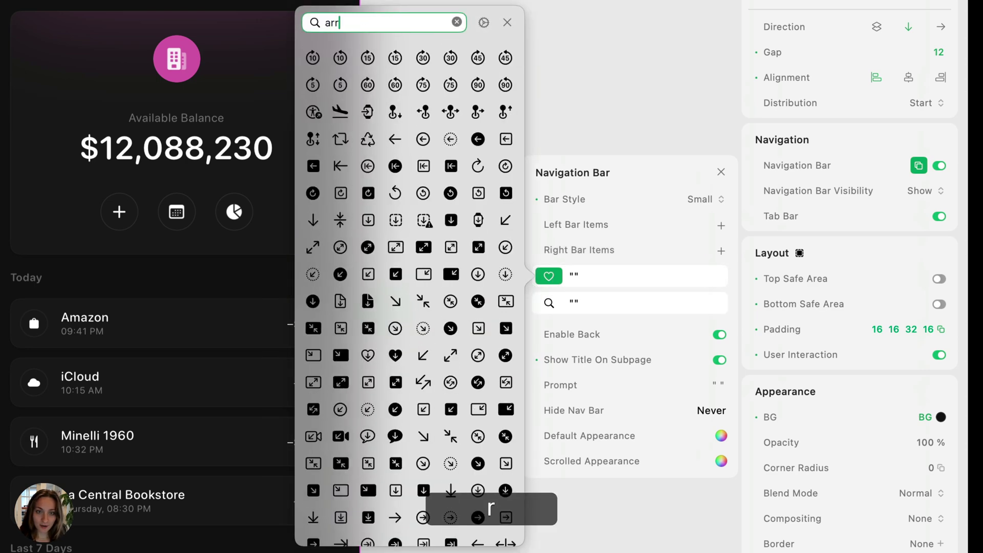
click(396, 301)
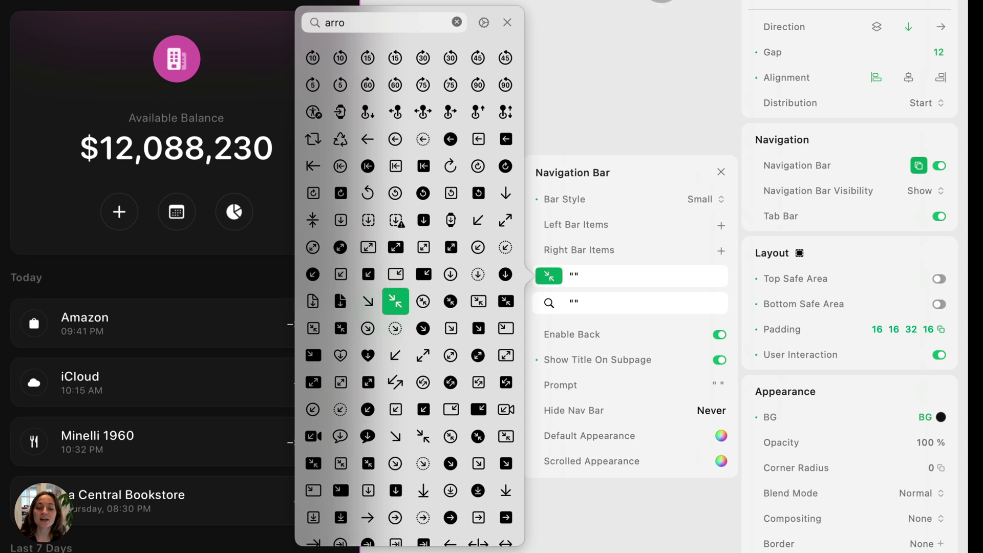
click(506, 22)
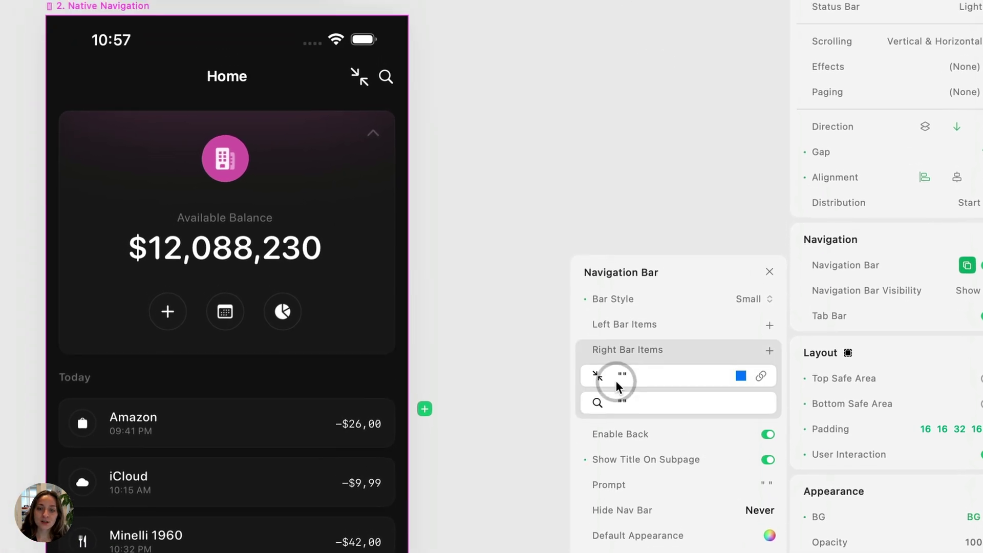
Try the text "Collapse" on the arrows bar item, and clear it again
click(571, 279)
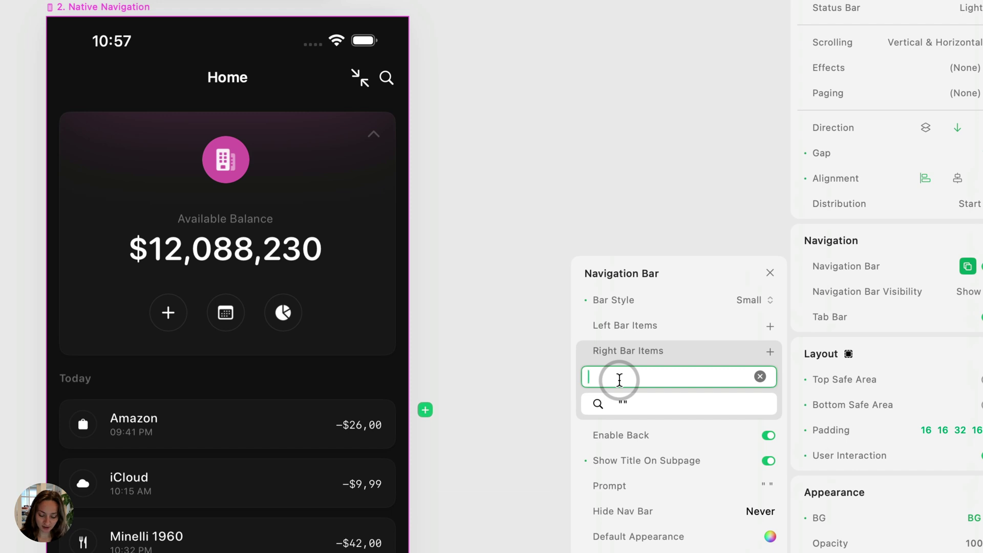
text(Collapse)
key(Return)
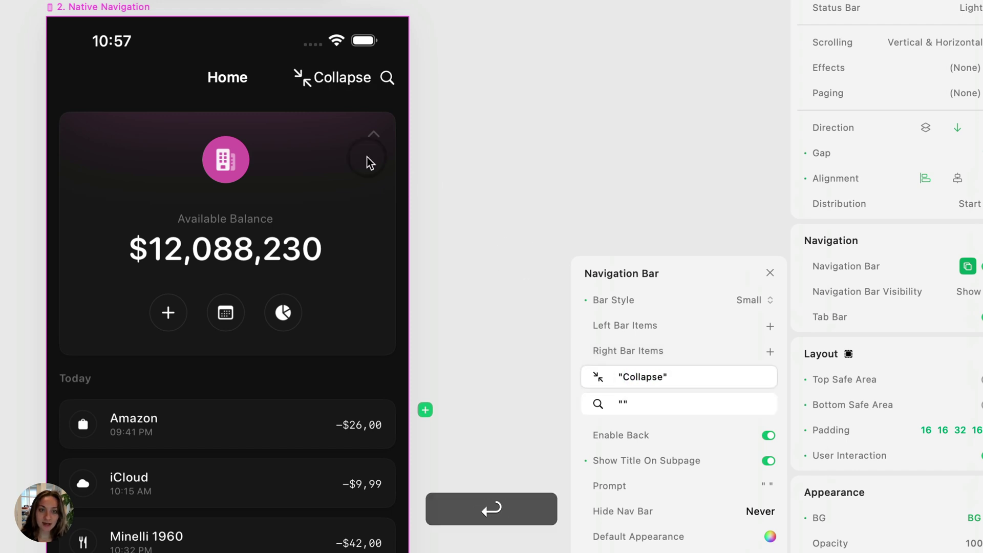
click(636, 377)
key(BackSpace)
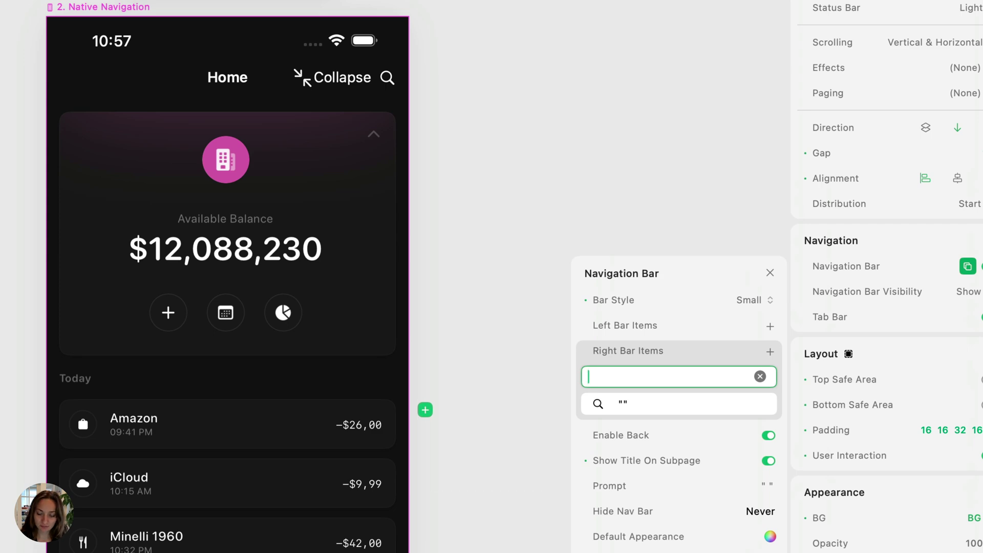
key(Return)
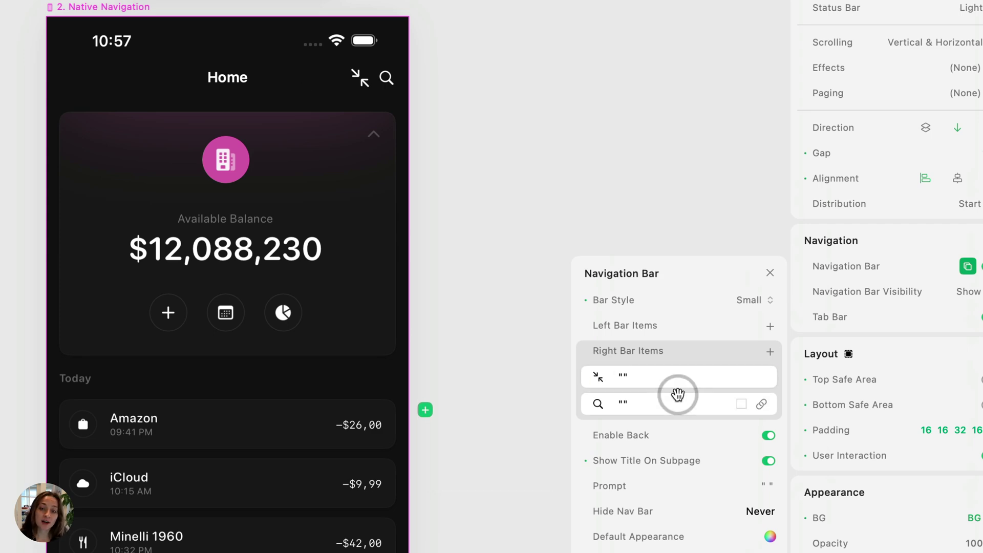
Change the arrows bar item's color to solid white, FFFFFF
mouse_move(641, 379)
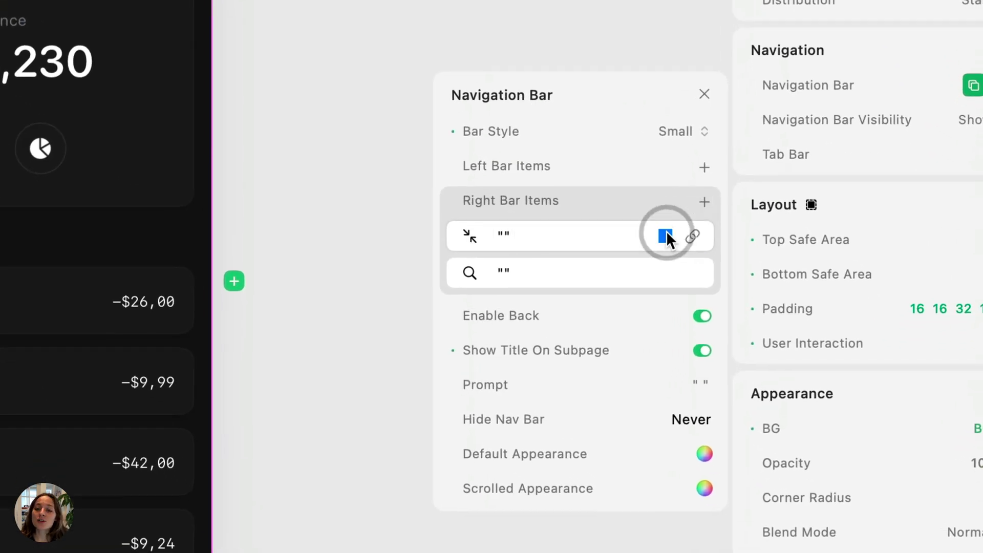
click(664, 236)
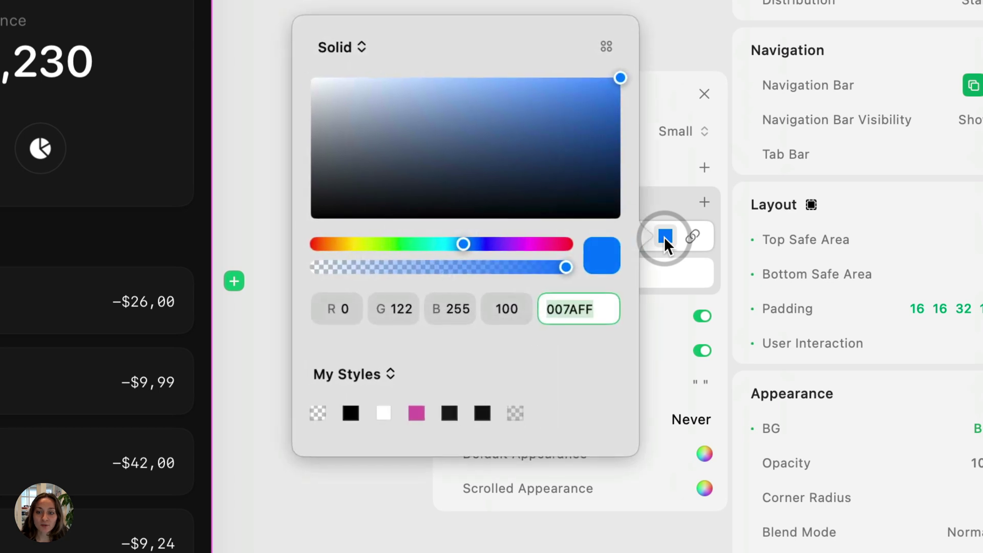
drag(523, 158, 261, 5)
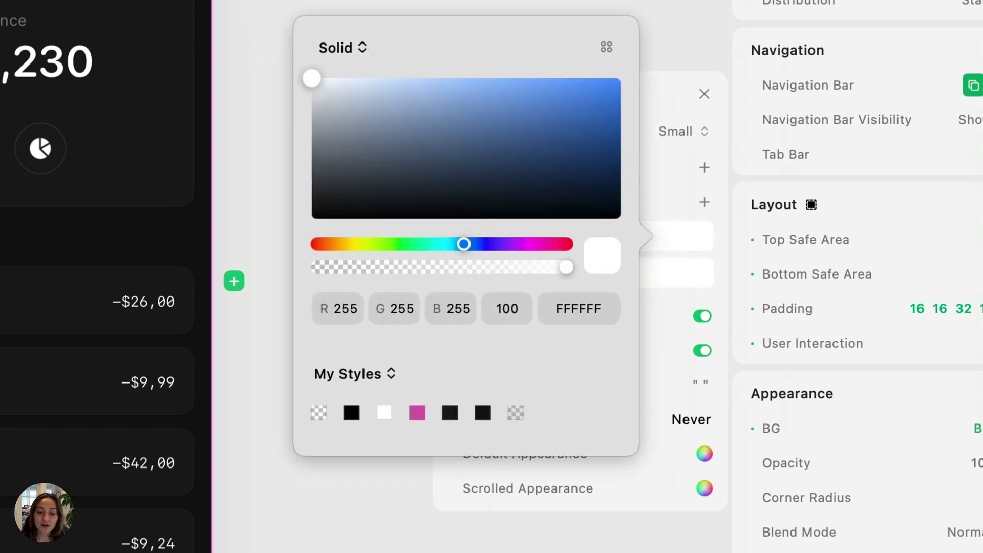
click(678, 241)
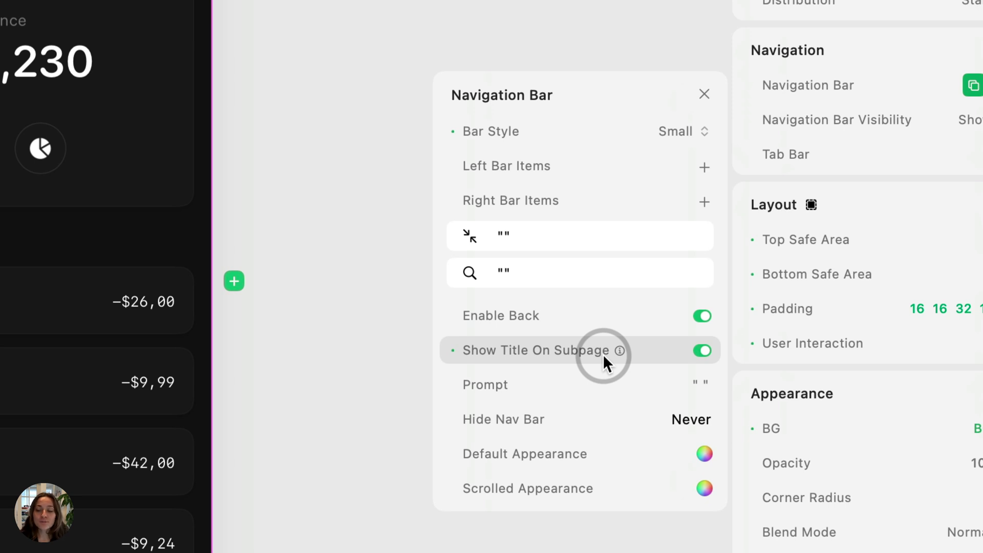
click(582, 131)
click(610, 107)
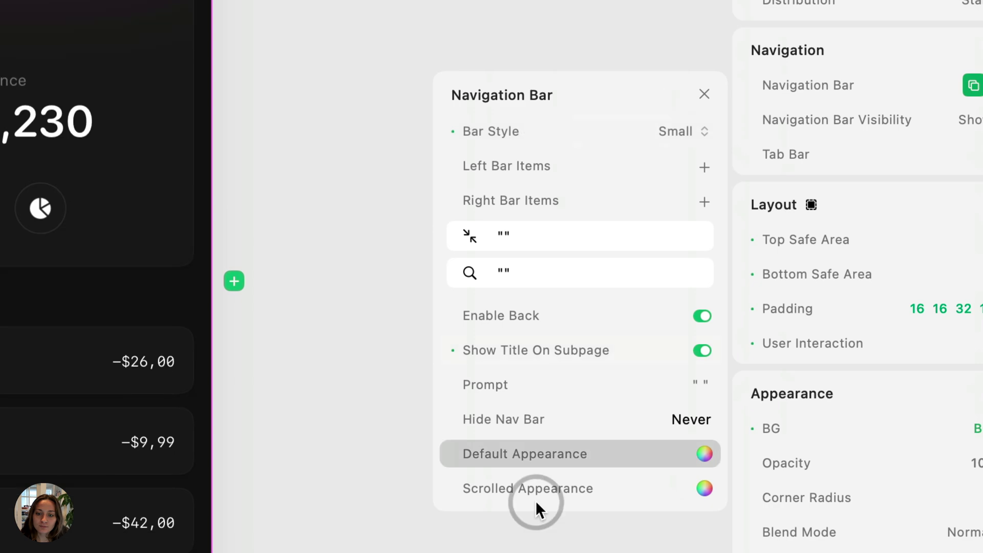
mouse_move(657, 246)
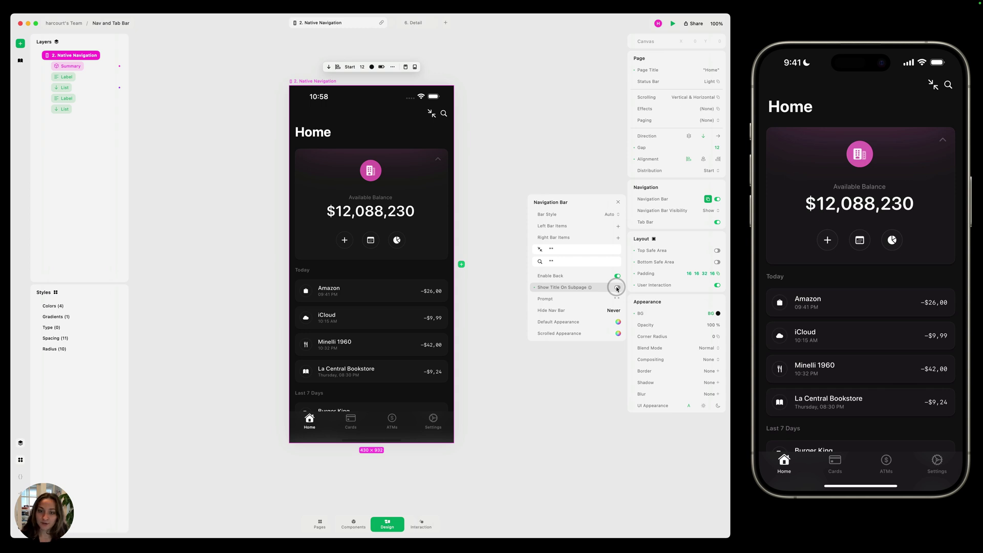
Turn off Enable Back in the Detail page's navigation bar settings and return to the Native Navigation page
click(413, 23)
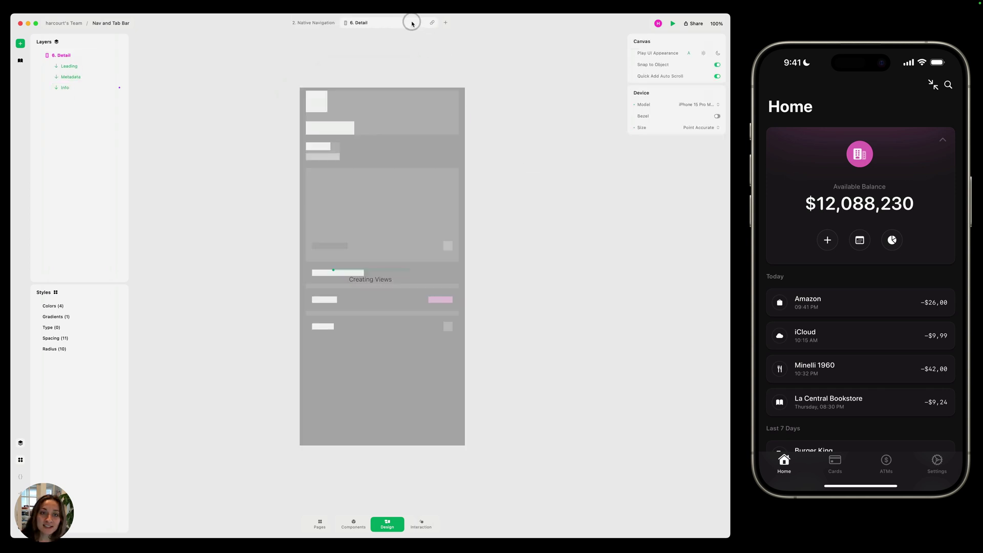
click(708, 199)
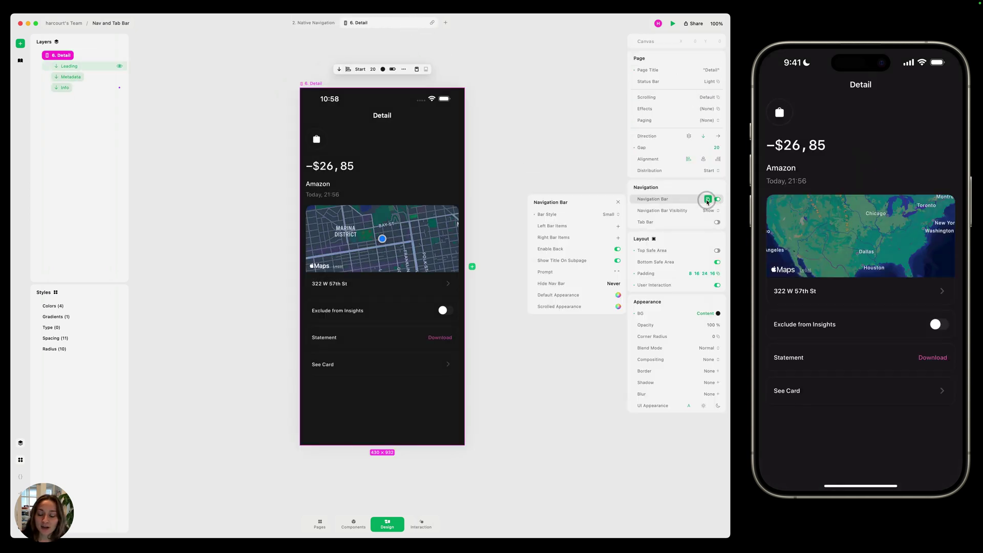
click(617, 250)
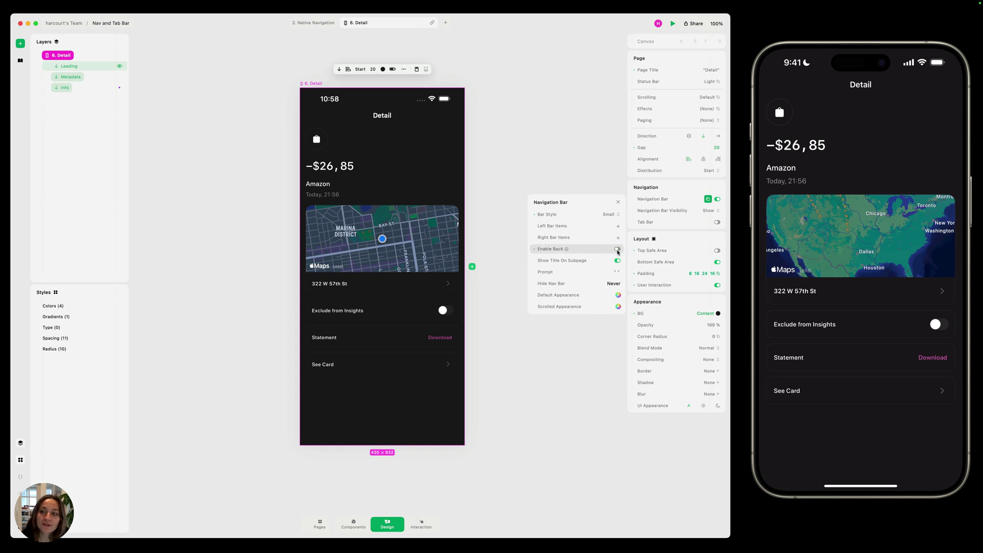
click(313, 23)
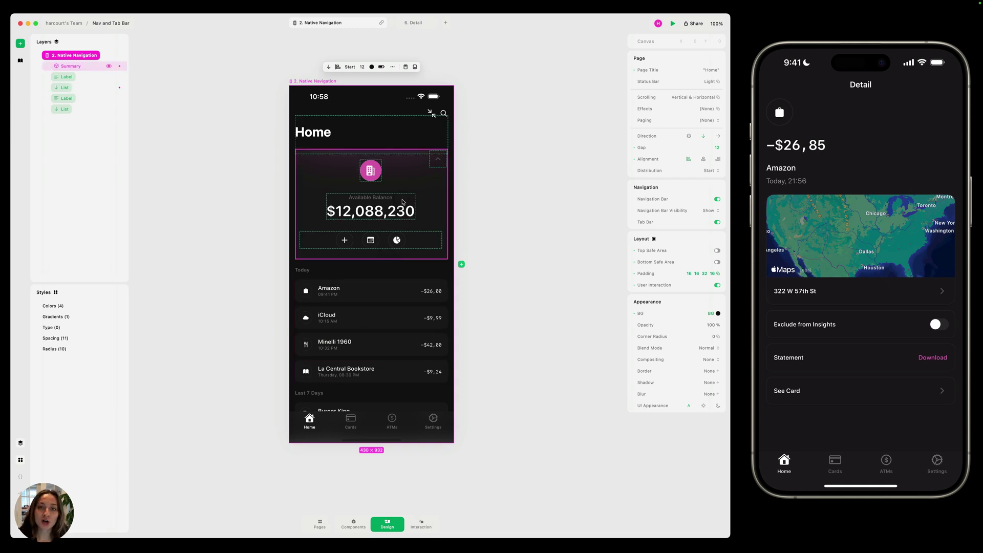
Revisit the Detail page's navigation bar settings and go back to the Native Navigation page
click(413, 22)
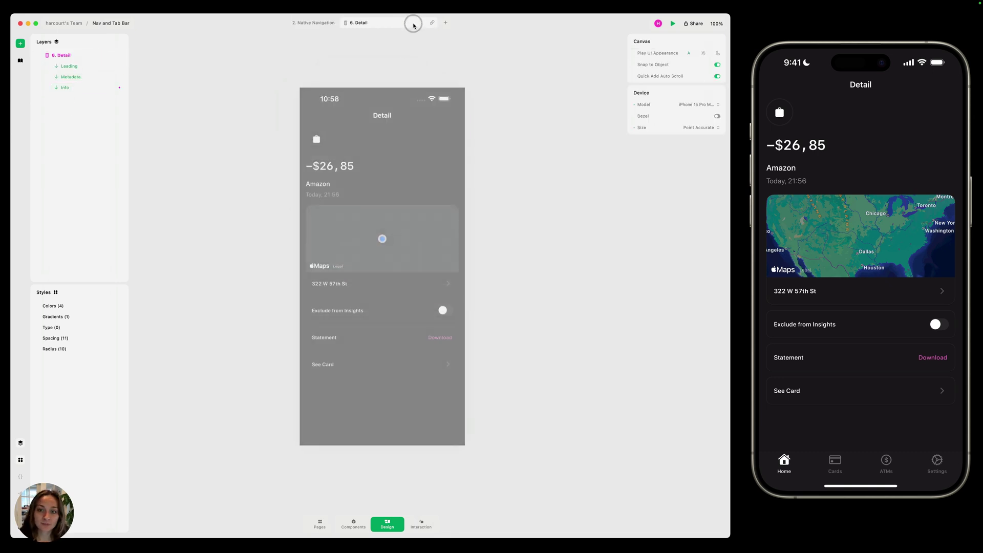
click(708, 198)
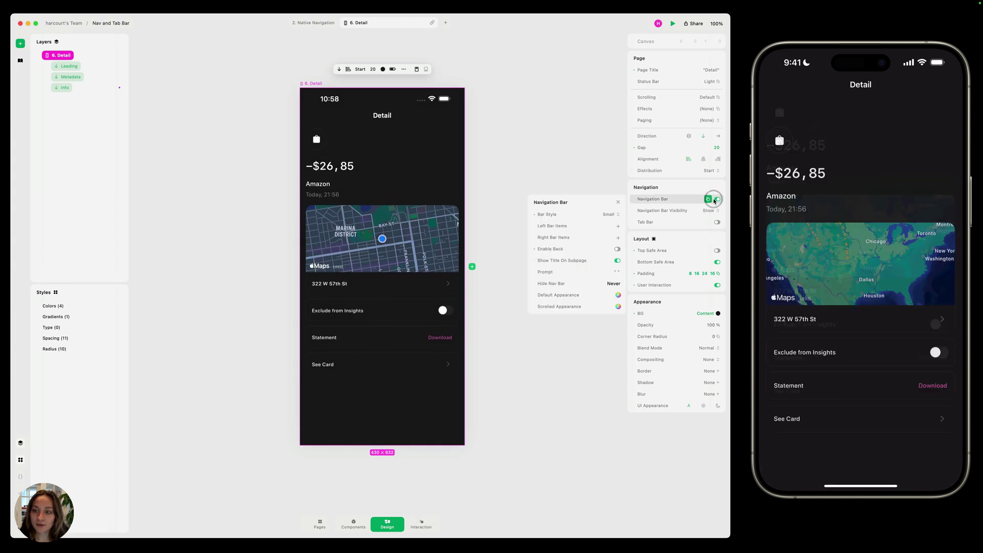
click(314, 23)
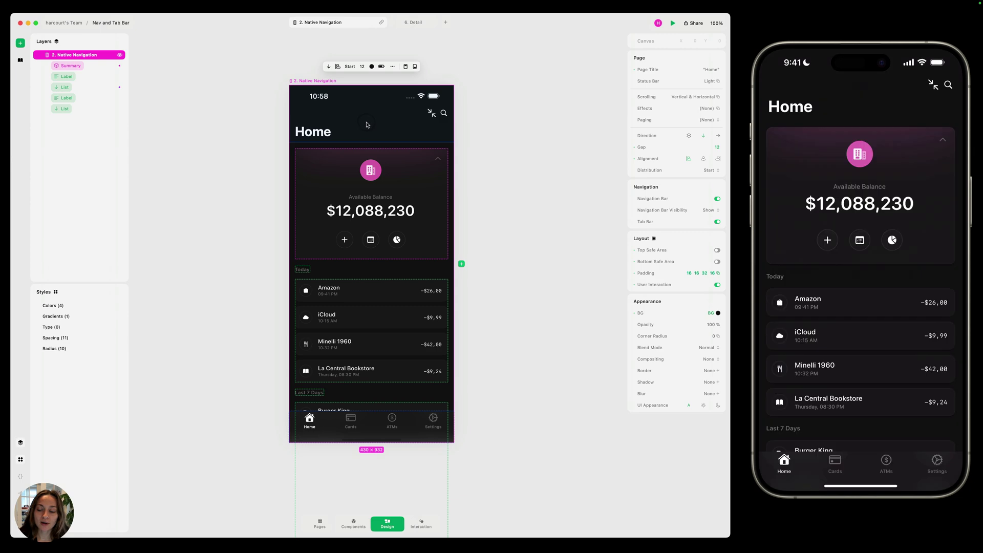
Set the Native Navigation page's navigation bar to hide On Scroll
click(711, 200)
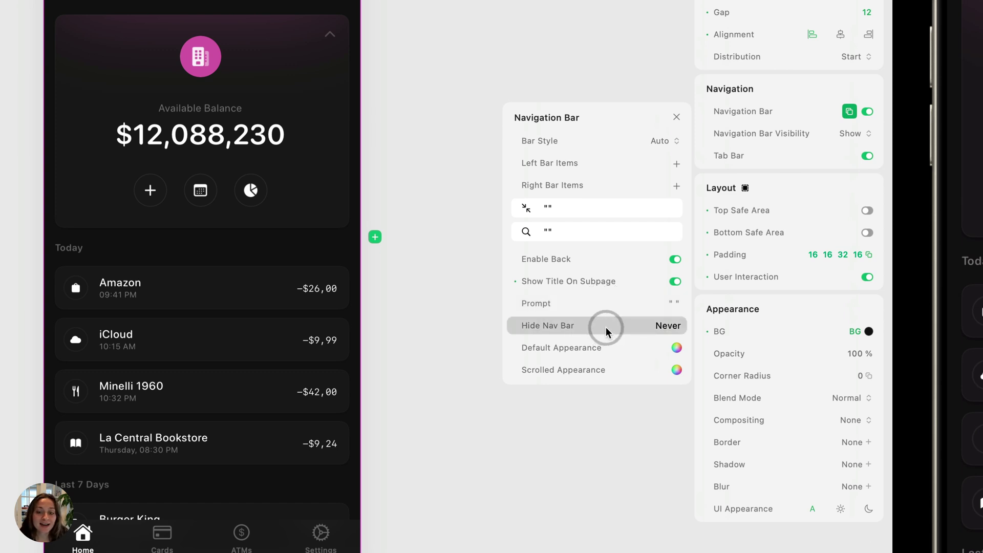
click(662, 327)
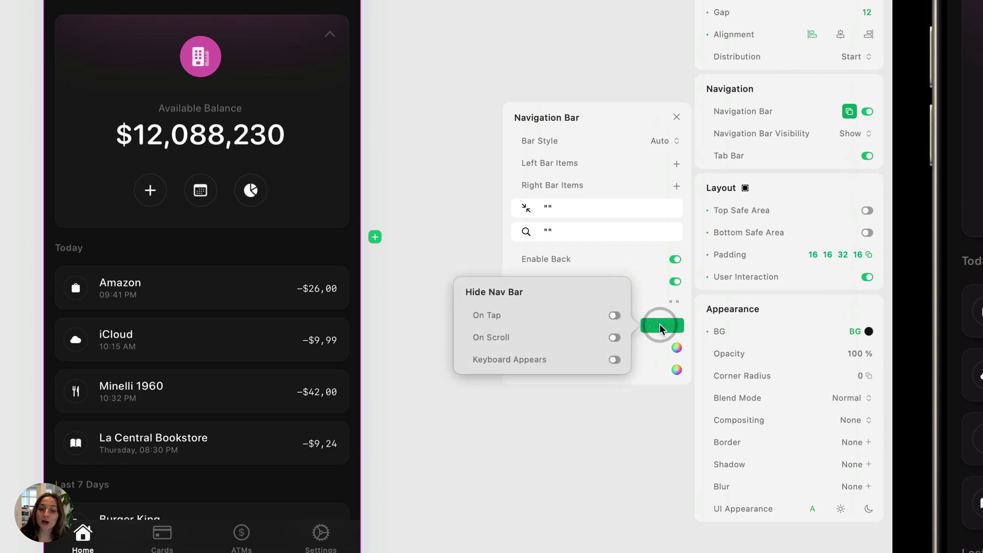
click(514, 303)
click(559, 294)
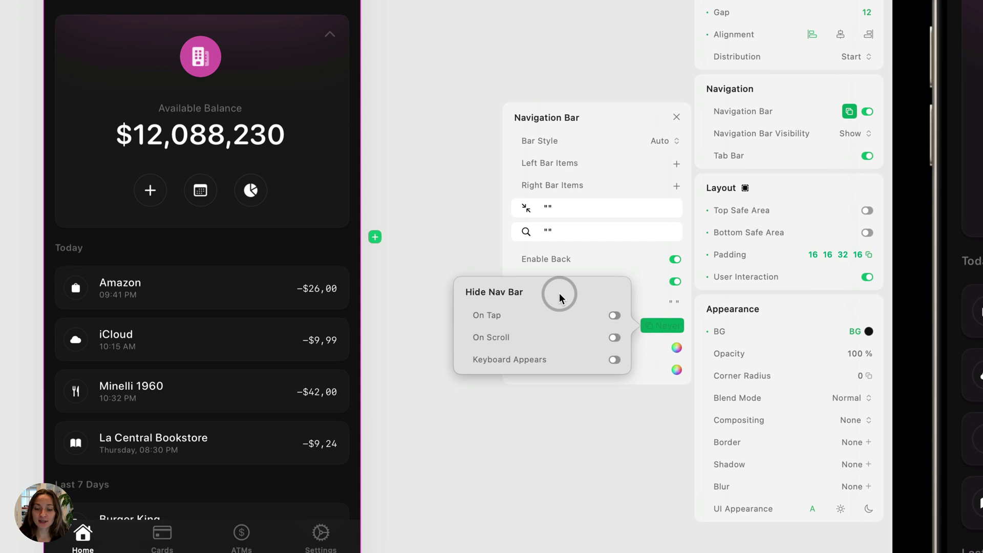
click(617, 339)
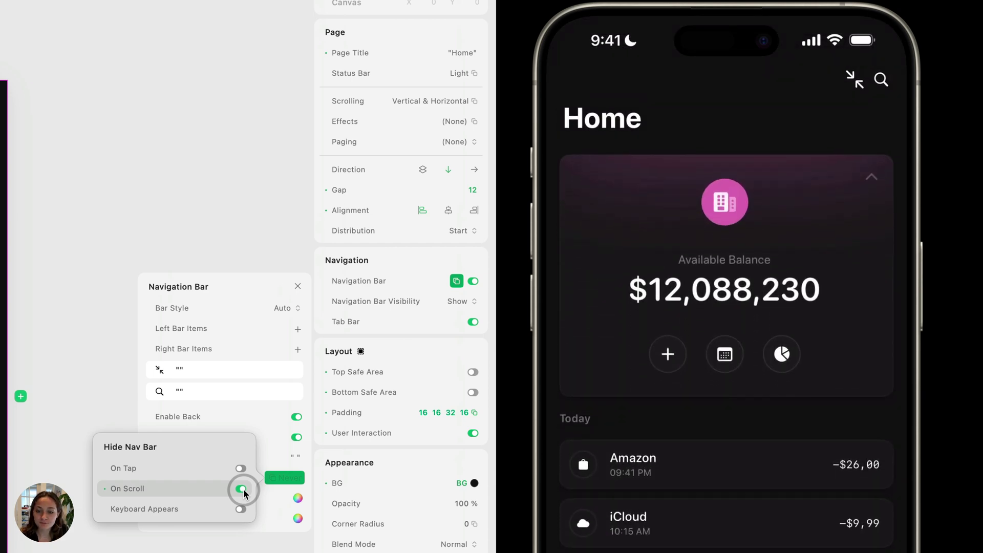
Return Hide Nav Bar to Never and review the navigation bar's Default Appearance settings
click(280, 480)
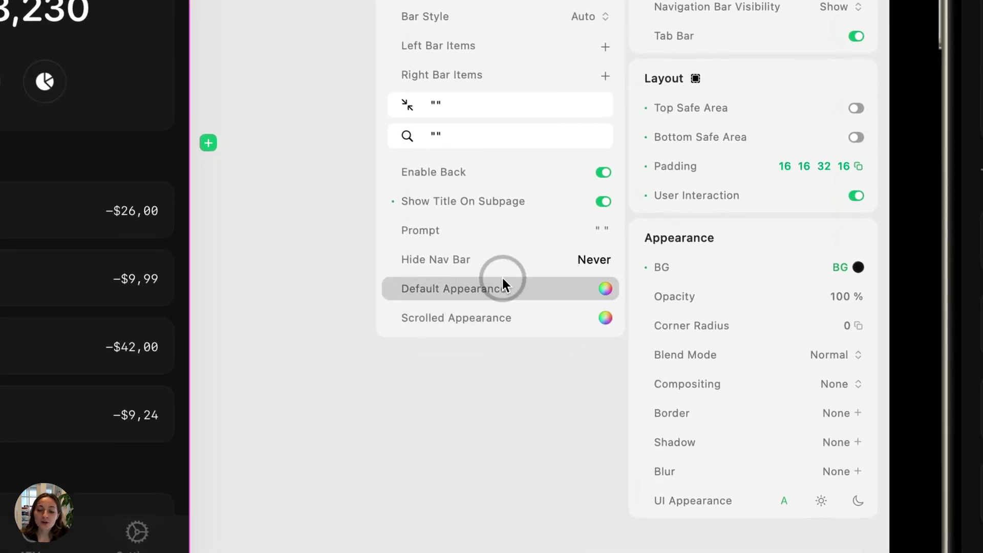
click(604, 290)
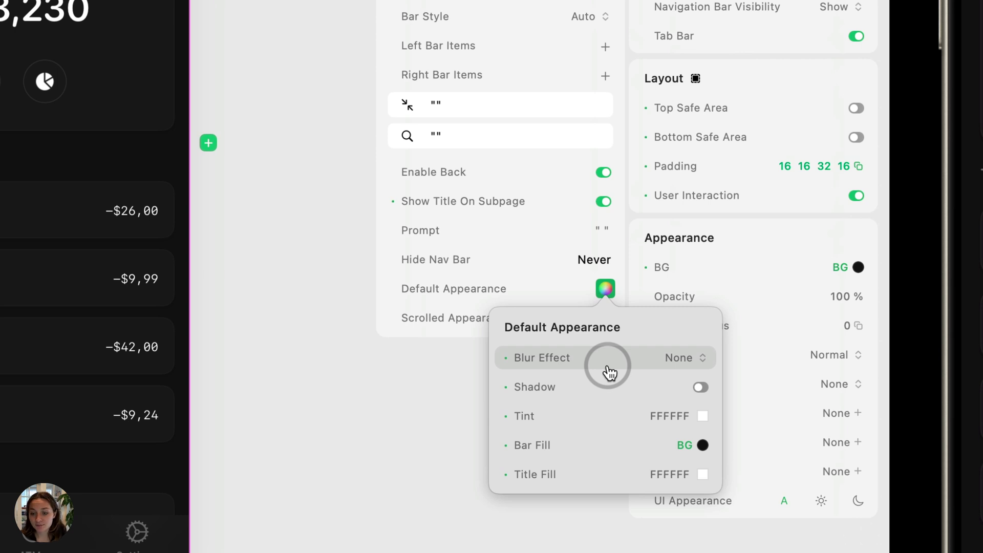
mouse_move(632, 416)
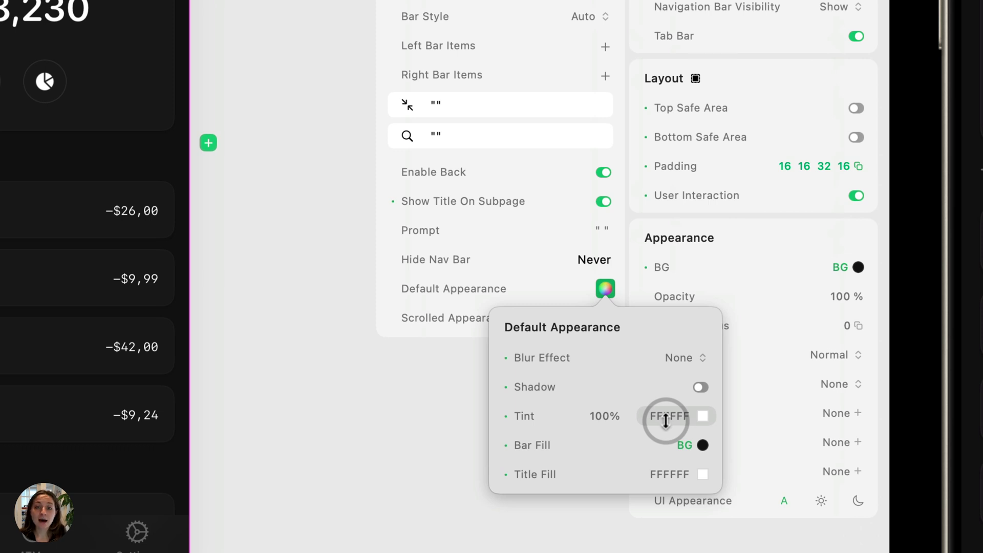
click(571, 118)
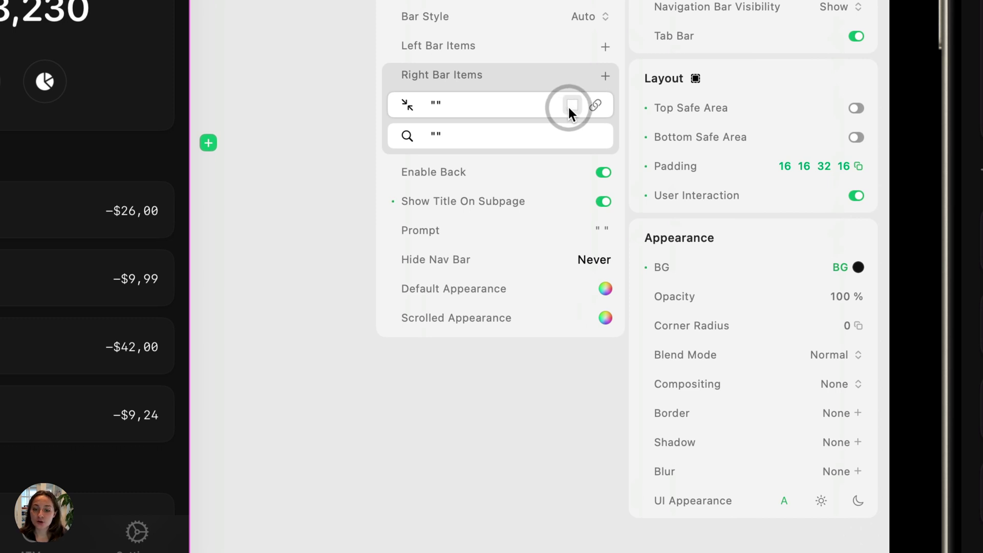
Try out the Title Fill color in the navigation bar's Default Appearance, keeping the title white
click(606, 288)
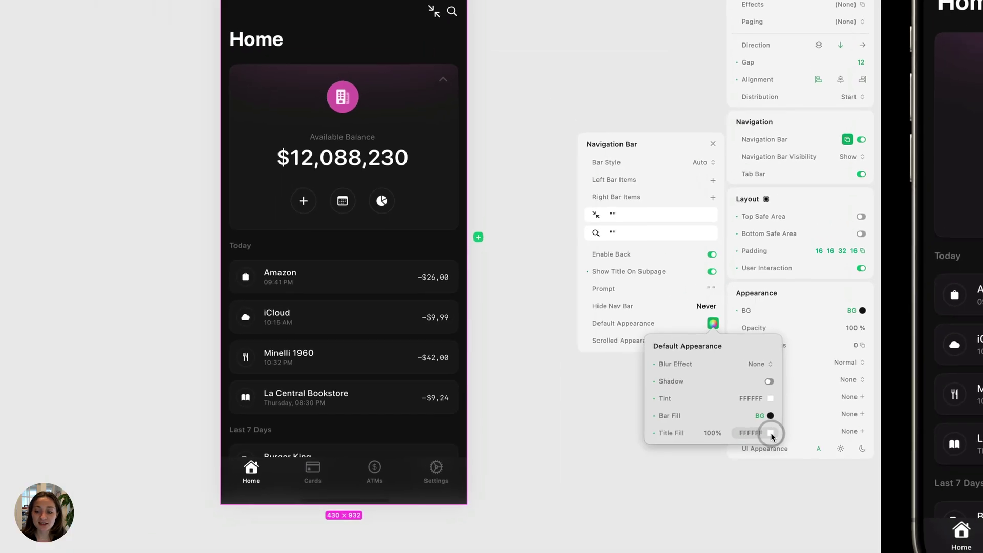
click(702, 474)
drag(691, 391, 588, 314)
click(747, 342)
click(709, 322)
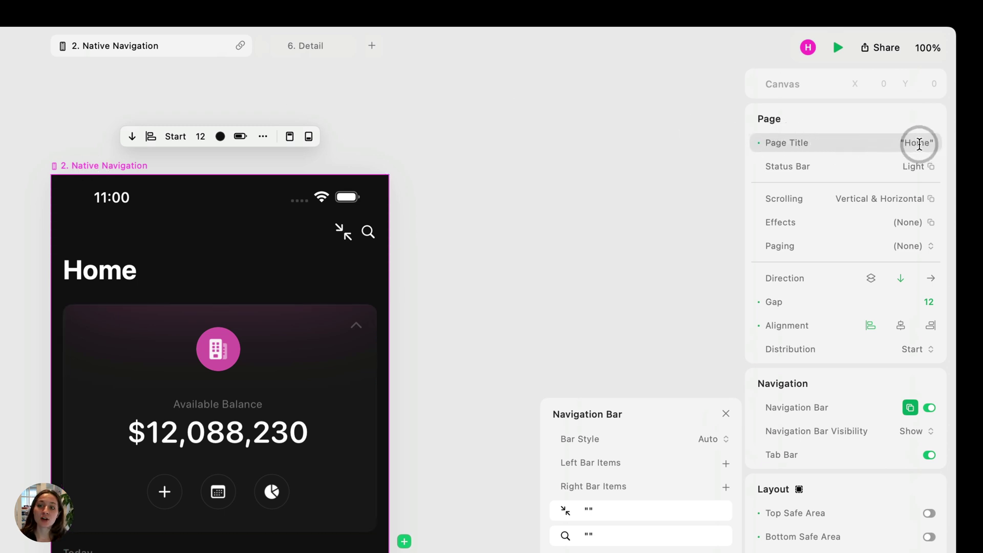
Try "hello" as the page title of the Native Navigation page and clear the title again
click(919, 142)
text(hello)
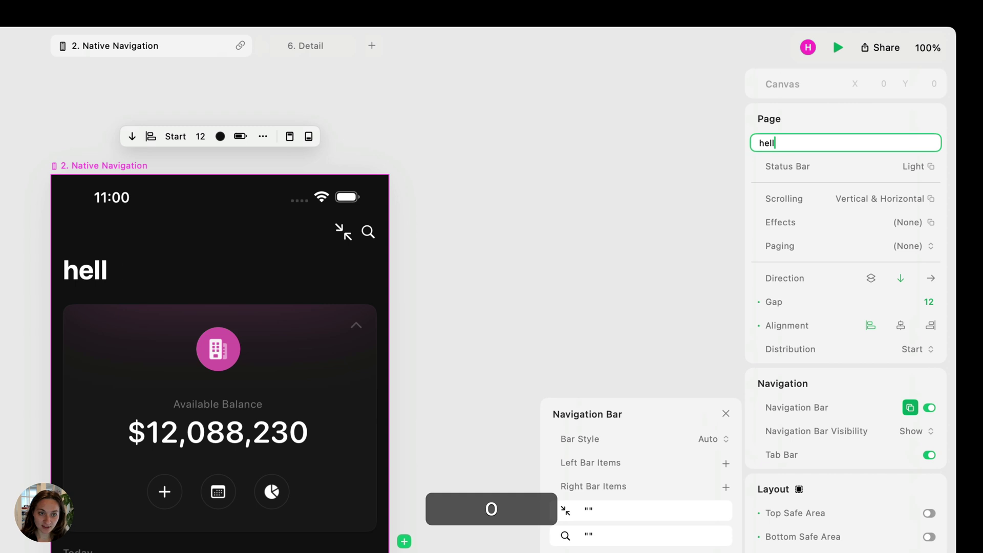
key(BackSpace)
key(BackSpace)
key(BackSpace)
key(BackSpace)
key(BackSpace)
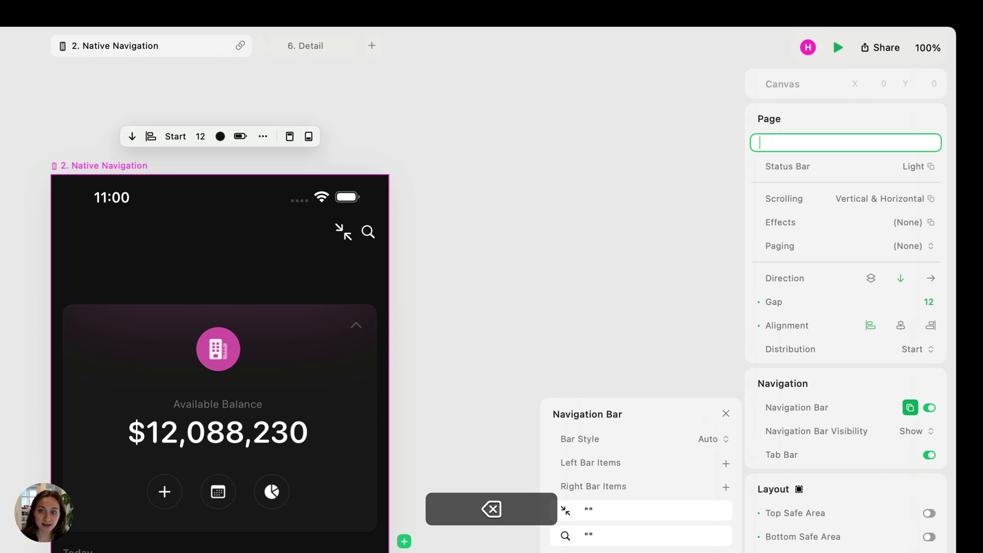
key(Return)
Restore the page title to "Home"
click(917, 142)
text(H)
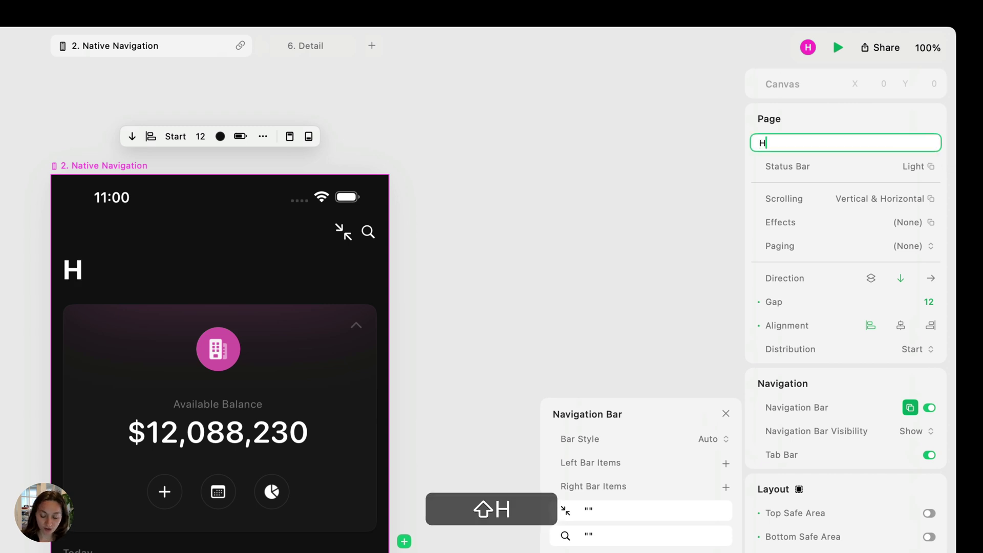
text(ome)
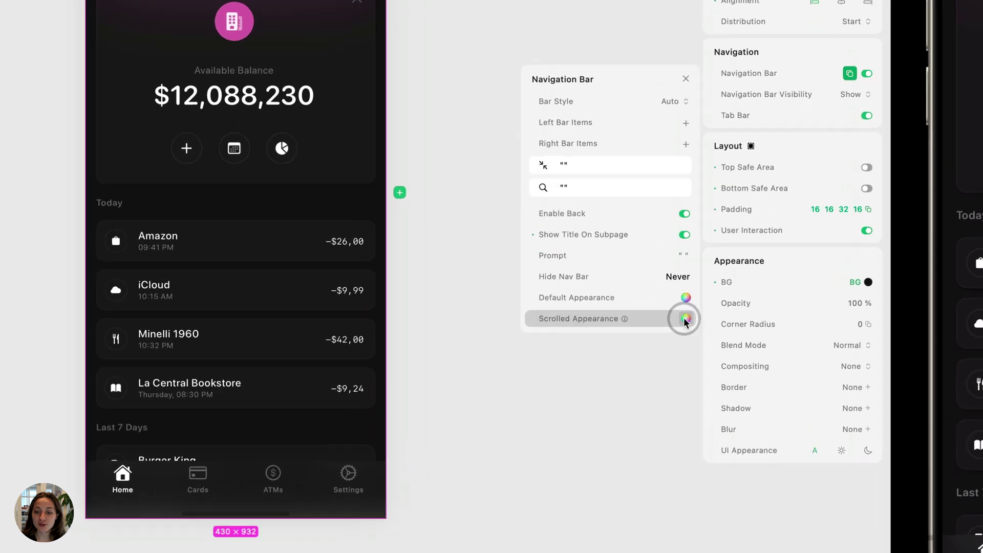
Switch Match Default Appearance on and back off in the navigation bar's Scrolled Appearance settings
click(713, 341)
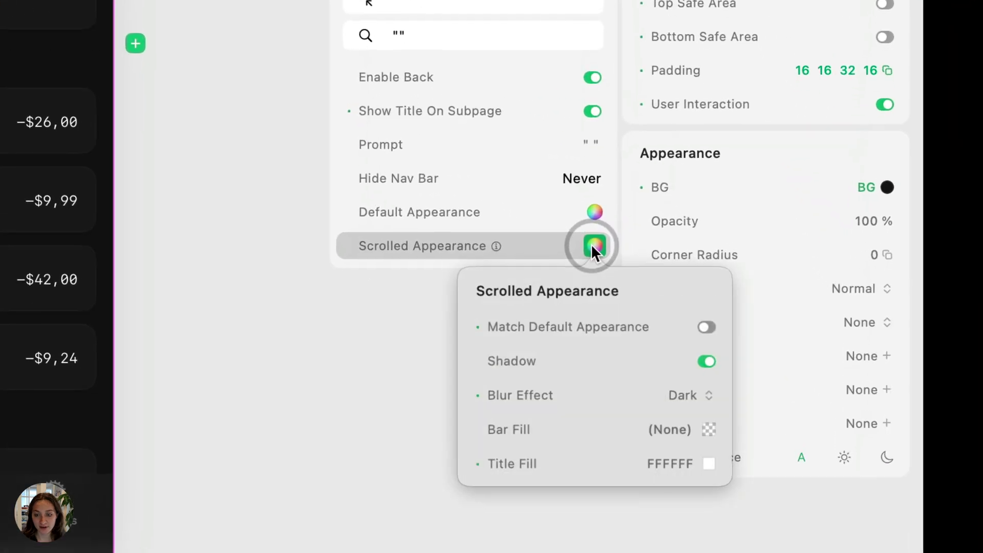
click(569, 316)
click(707, 330)
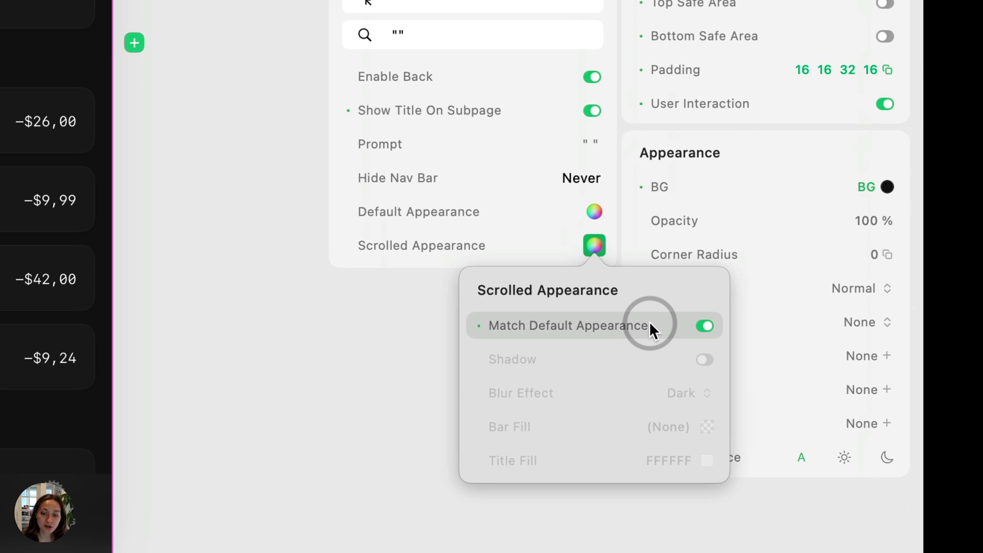
click(693, 328)
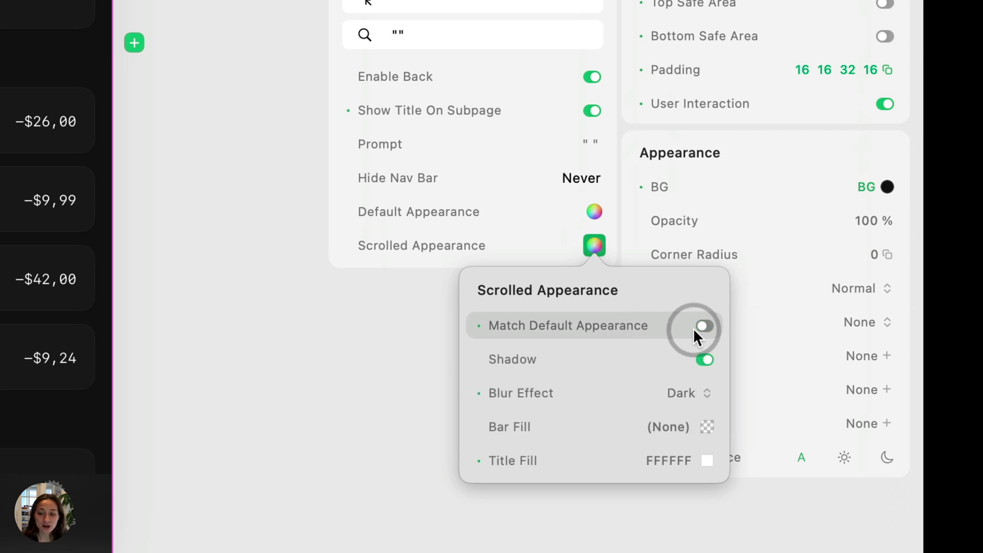
click(589, 247)
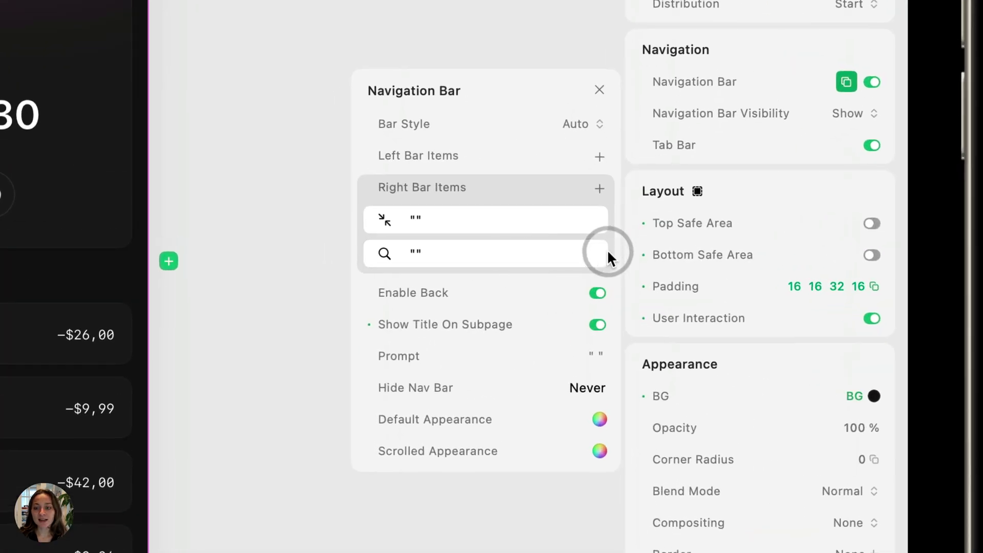
Link the search bar item to the page 7. Search
click(589, 254)
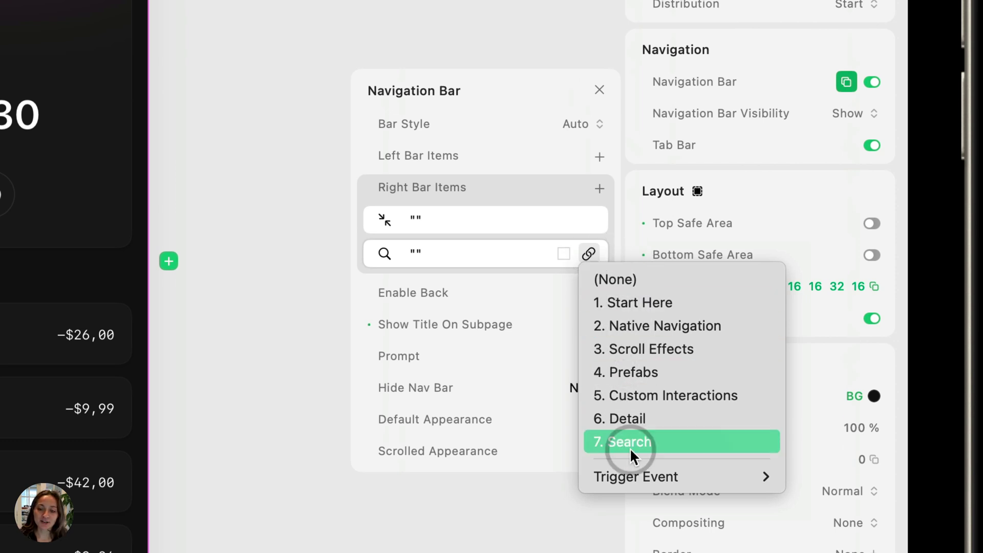
click(647, 435)
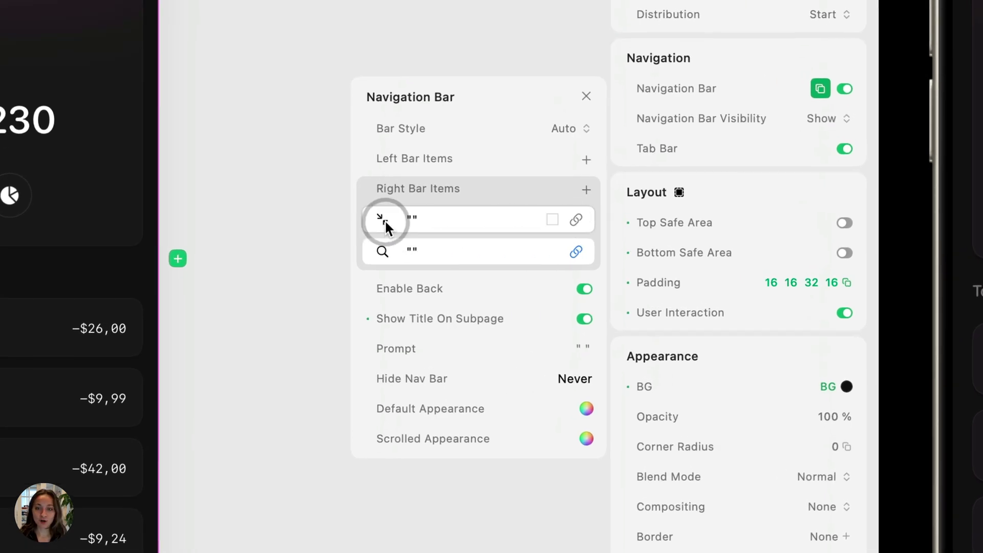
Make the arrows bar item trigger a new event named "Collapse Card" and close the navigation bar settings
click(575, 223)
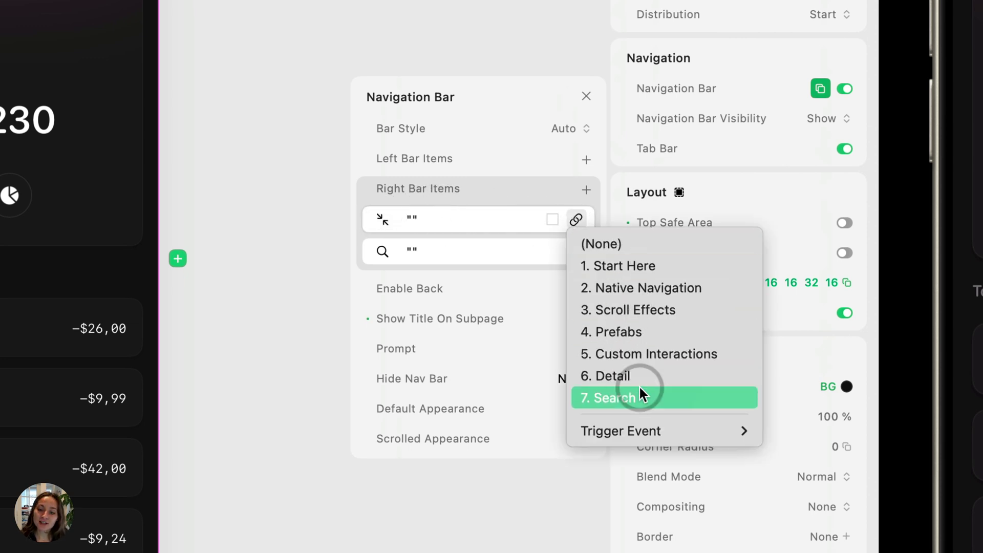
mouse_move(641, 431)
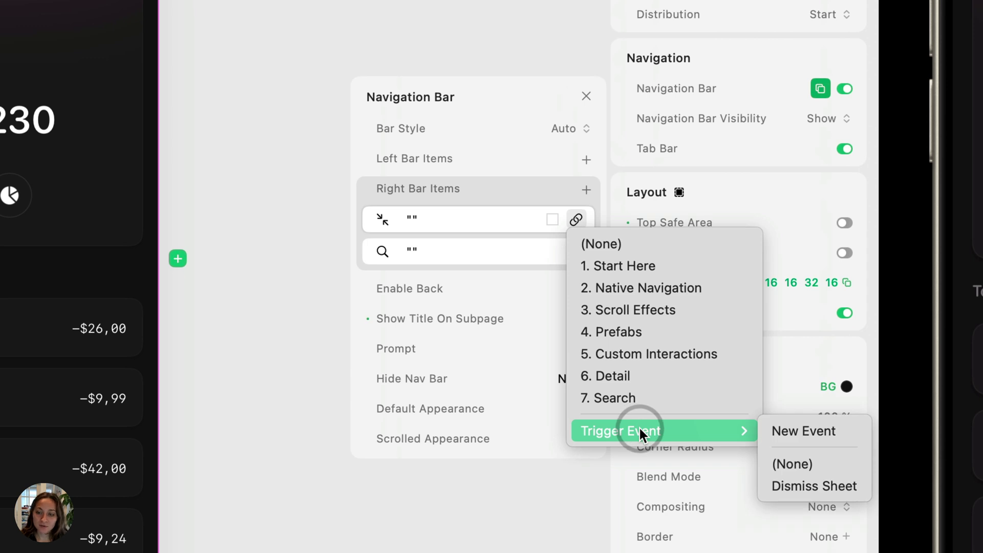
click(799, 430)
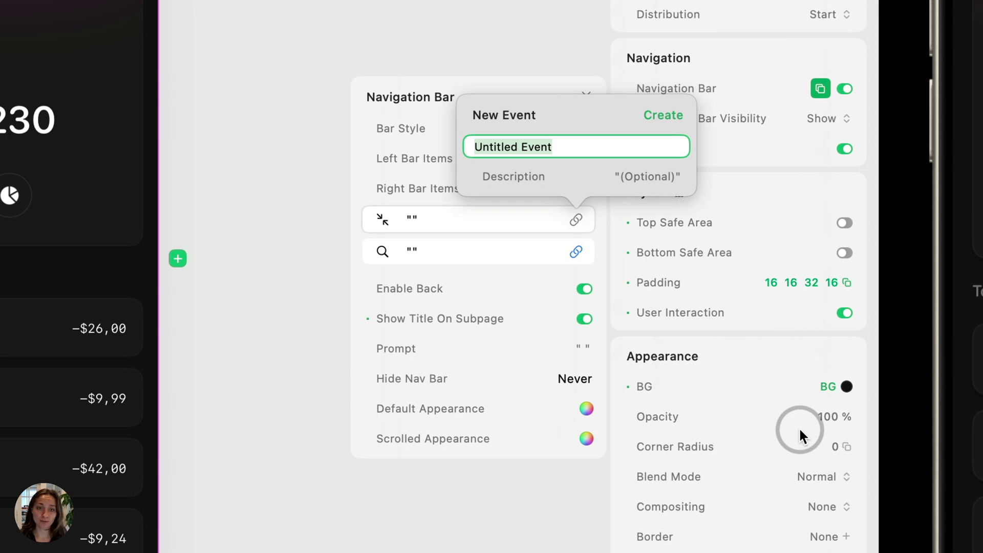
text(C)
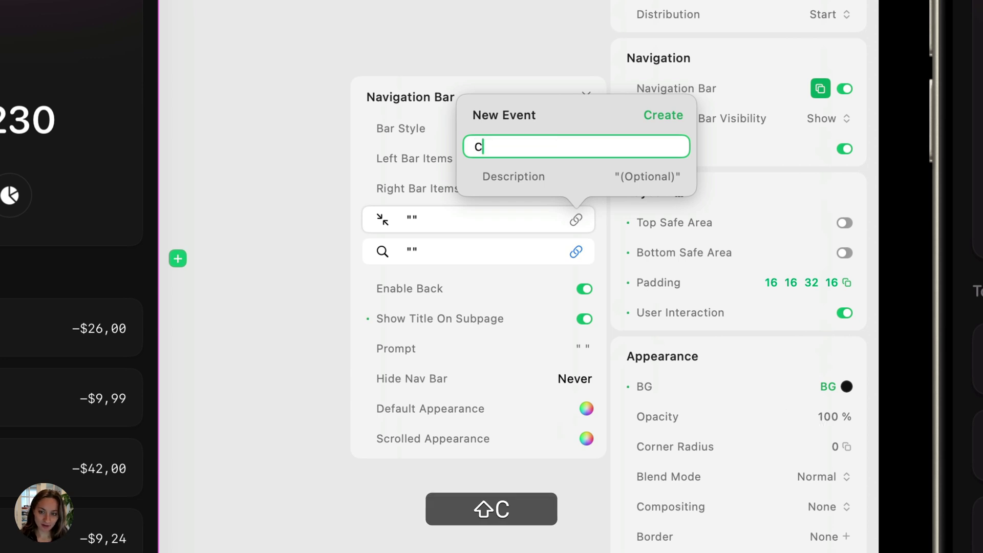
text(ollapse Card)
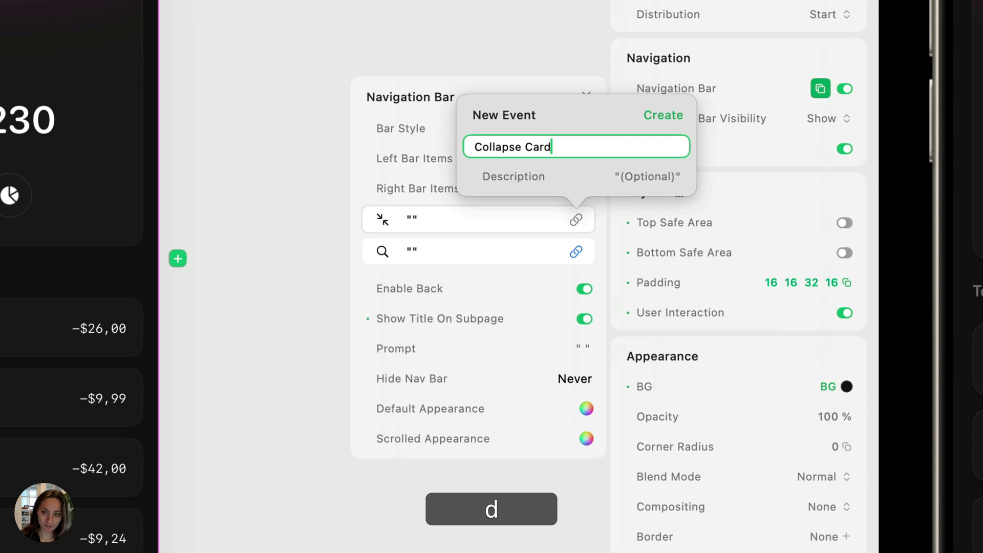
key(Return)
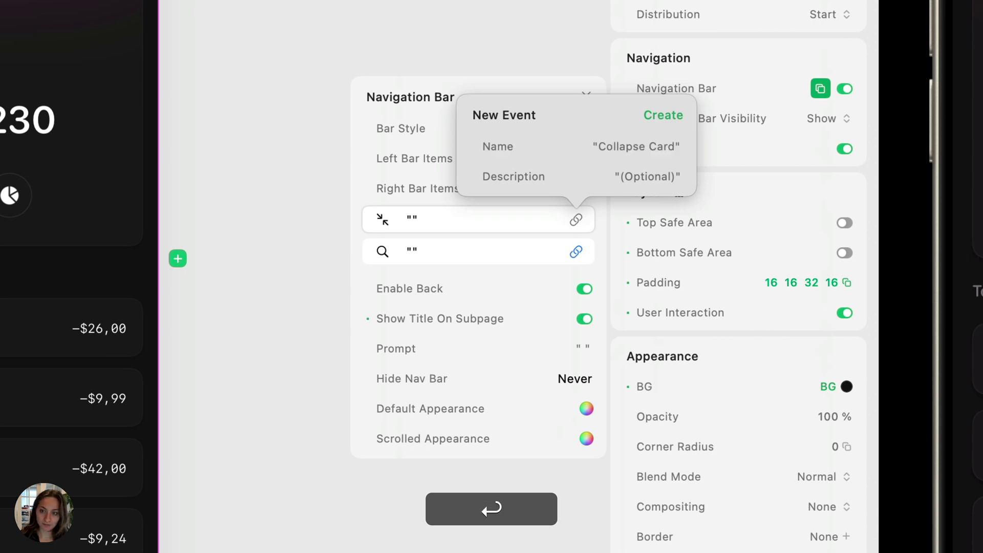
click(664, 116)
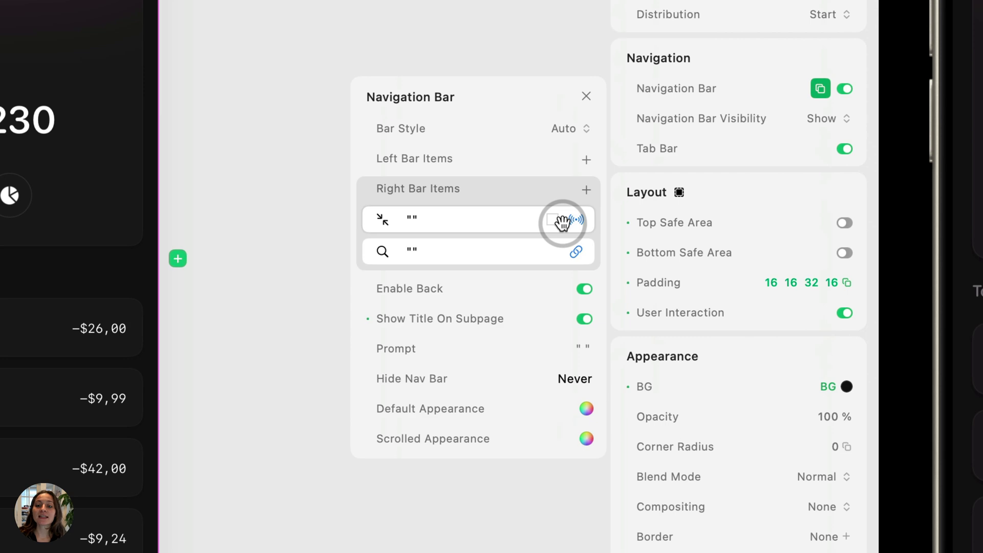
click(586, 97)
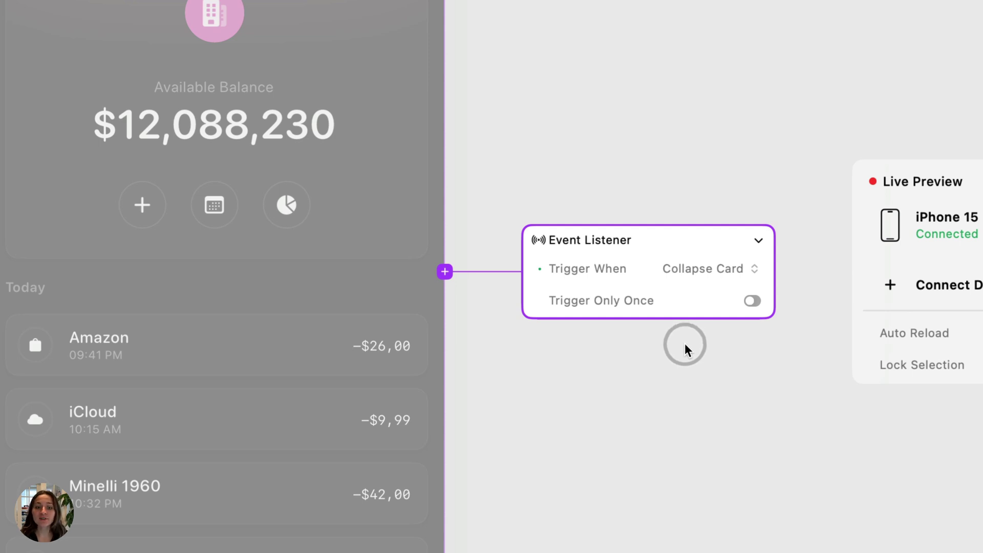
Add a Set State action to the Collapse Card event listener and target the Summary component
mouse_move(686, 279)
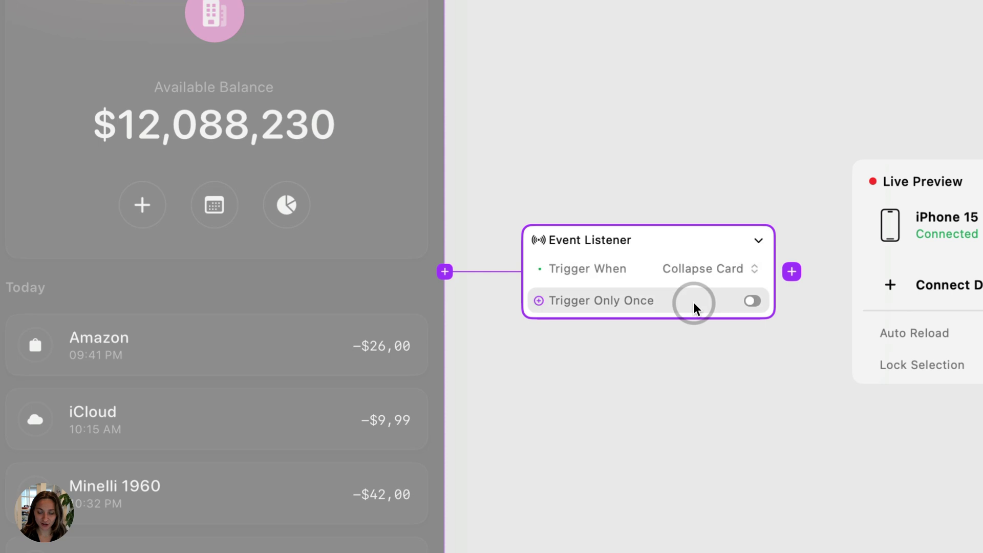
click(792, 271)
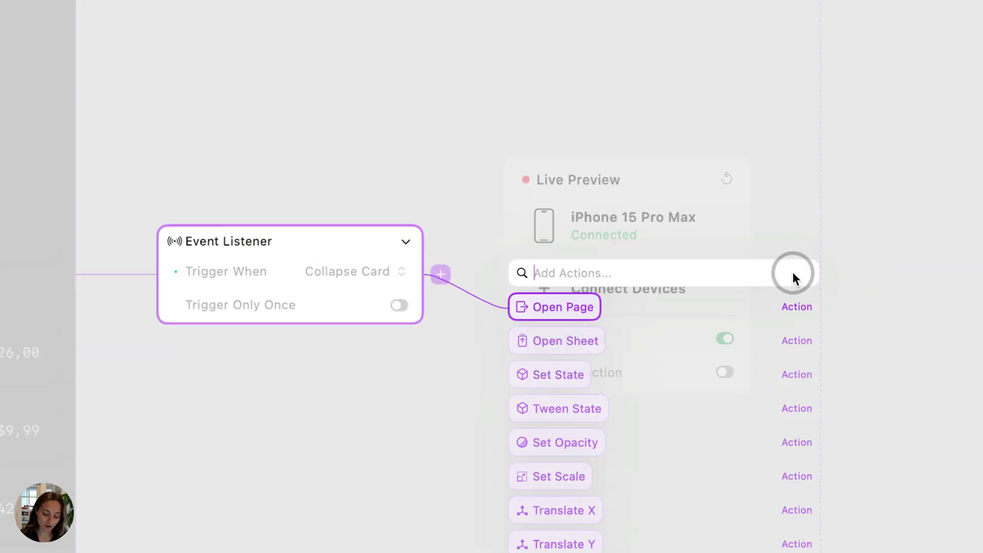
text(set st)
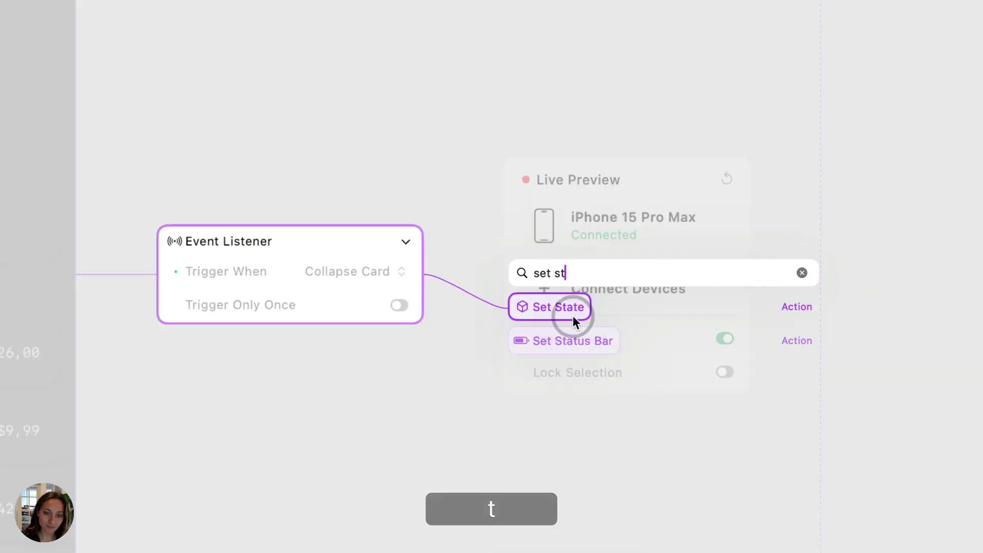
click(570, 312)
click(575, 235)
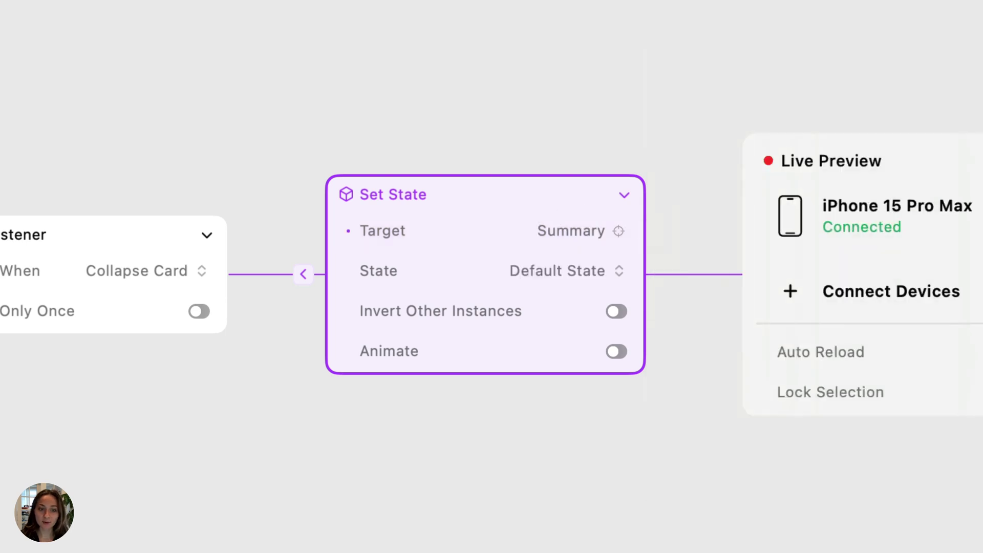
Configure the Set State action with state (Next), loop Ping Pong and Animate turned on
click(618, 272)
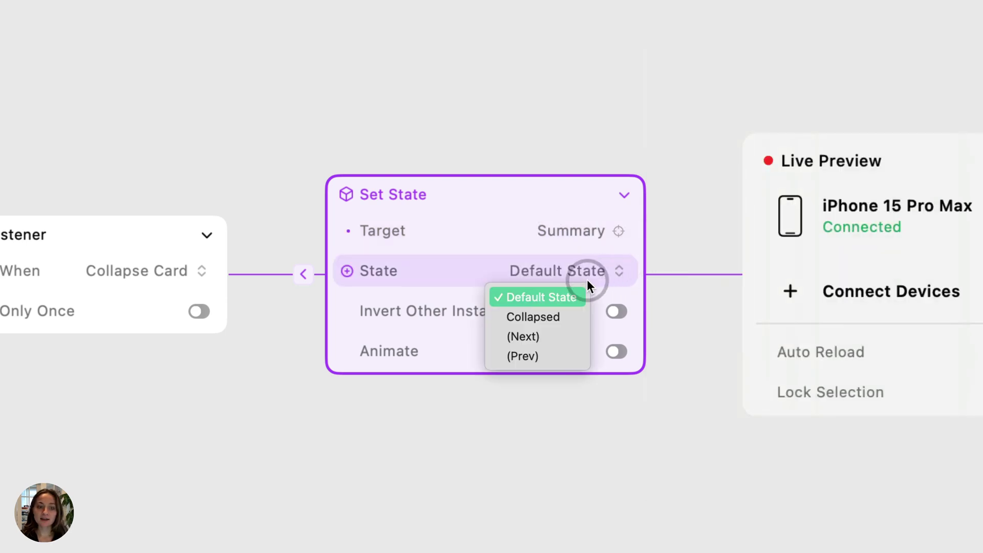
click(542, 340)
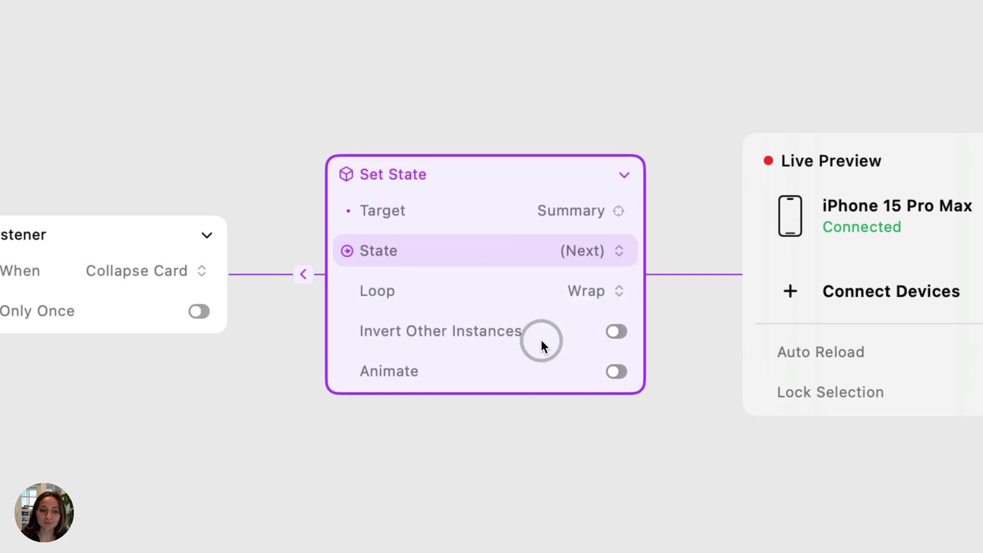
click(594, 300)
click(560, 336)
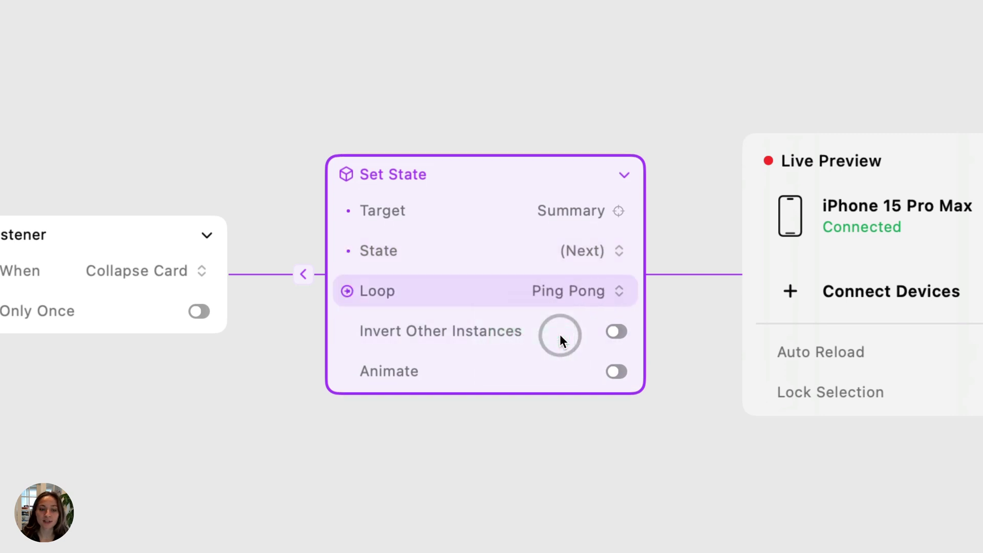
click(612, 371)
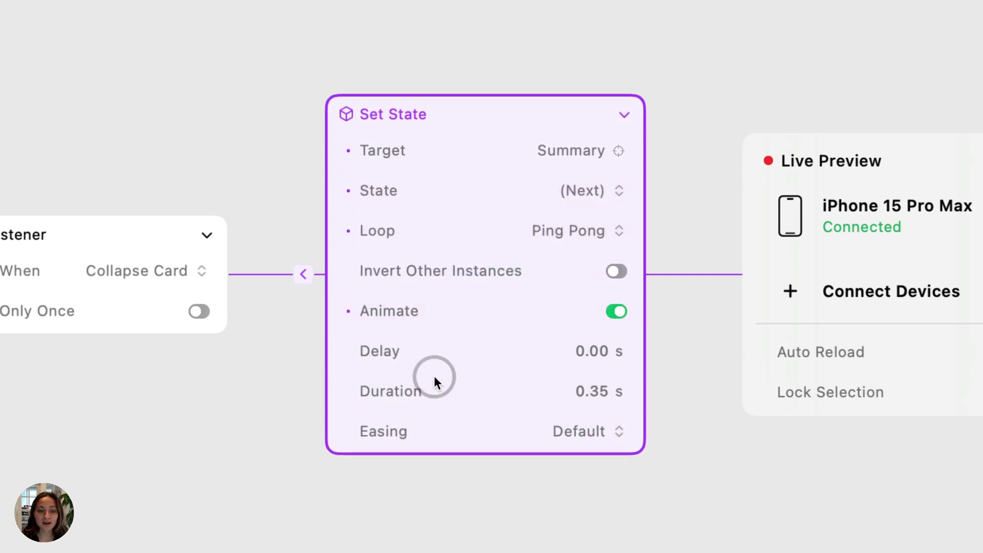